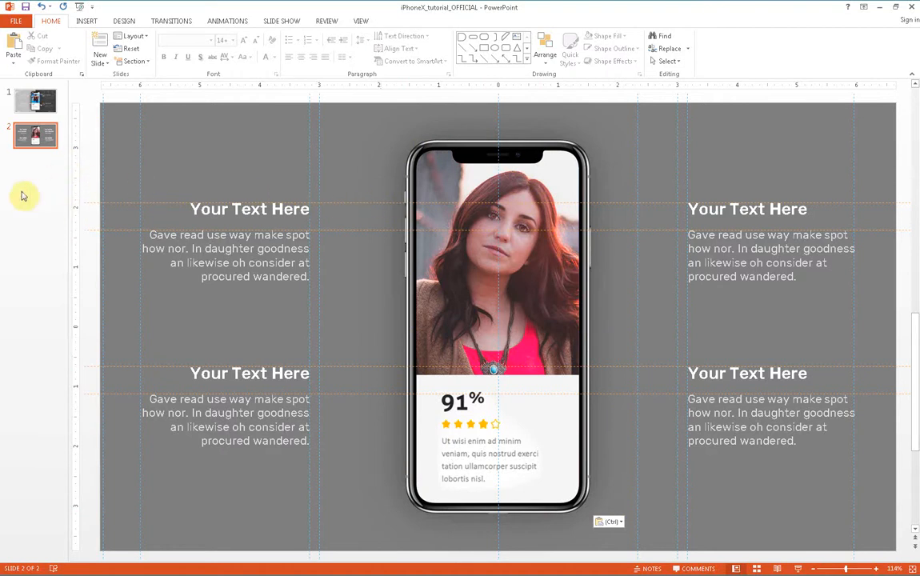
Step: Centre the phone frame picture horizontally on slide 2 with Align Center, then deselect it
{"action": "left_click", "coordinate": [429, 149]}
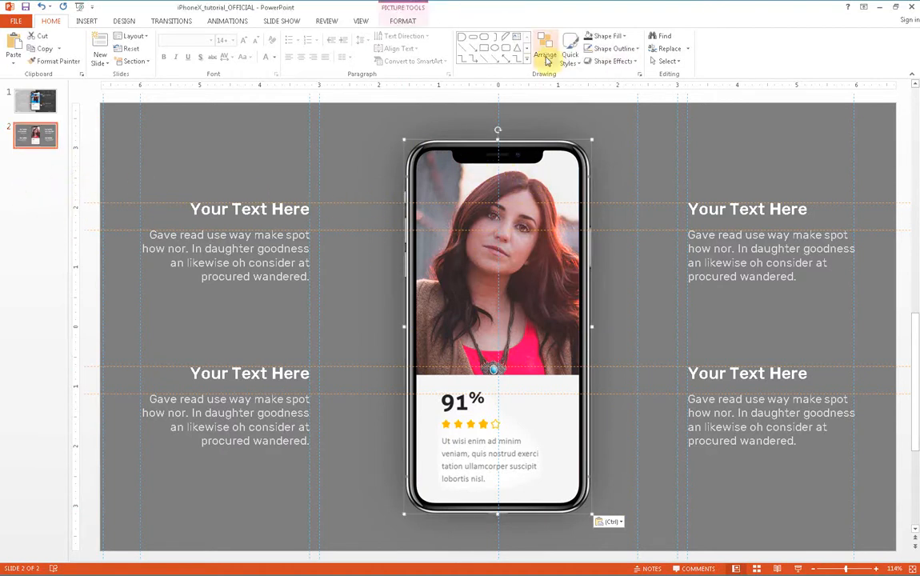
{"action": "left_click", "coordinate": [547, 58]}
{"action": "mouse_move", "coordinate": [589, 205]}
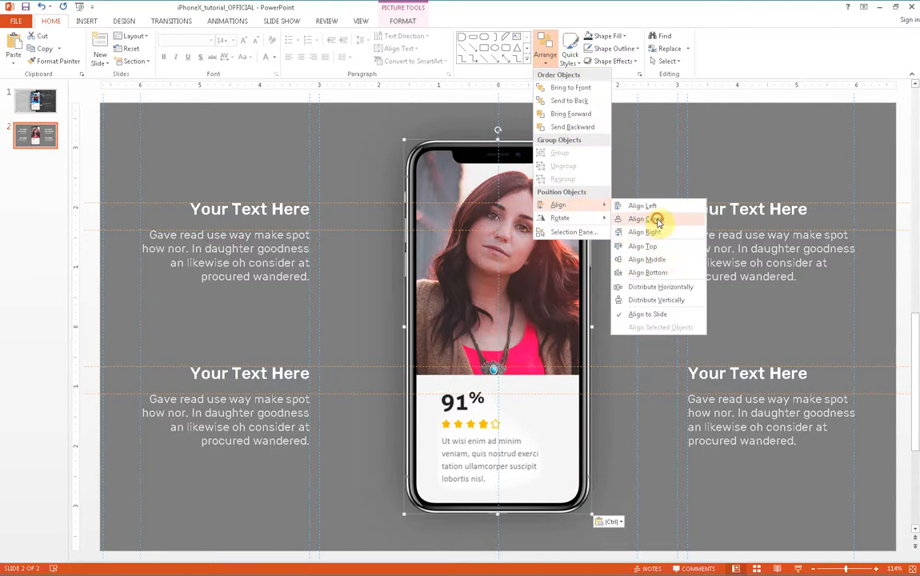
{"action": "left_click", "coordinate": [658, 220]}
{"action": "left_click", "coordinate": [551, 131]}
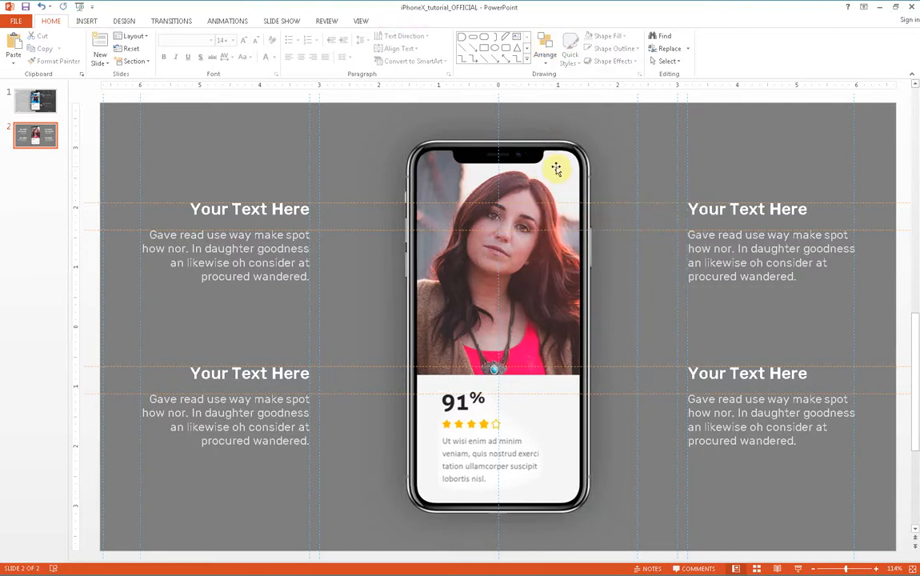
Step: Preview slide 2 in a full-screen slide show, then look at slide 1 as the design reference
{"action": "left_click", "coordinate": [798, 568]}
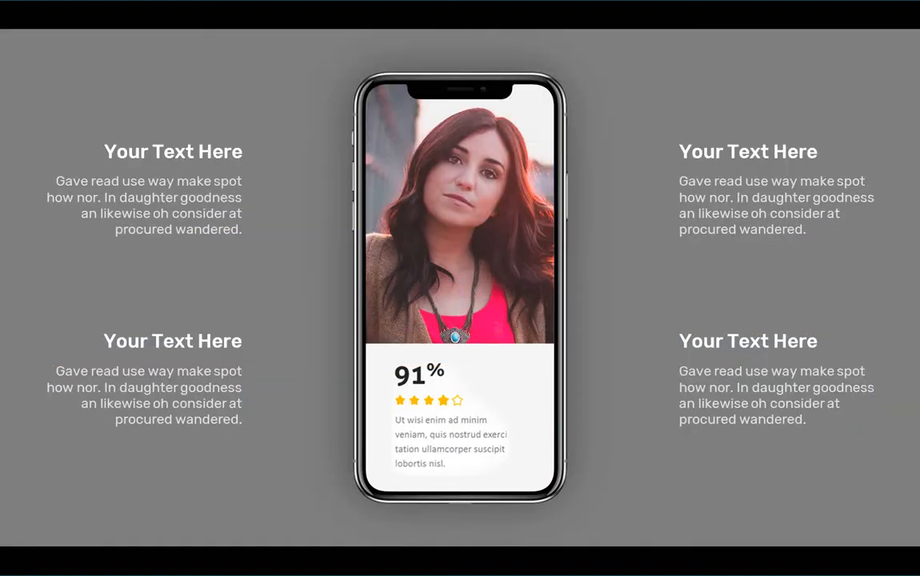
{"action": "key", "text": "Escape"}
{"action": "left_click", "coordinate": [35, 97]}
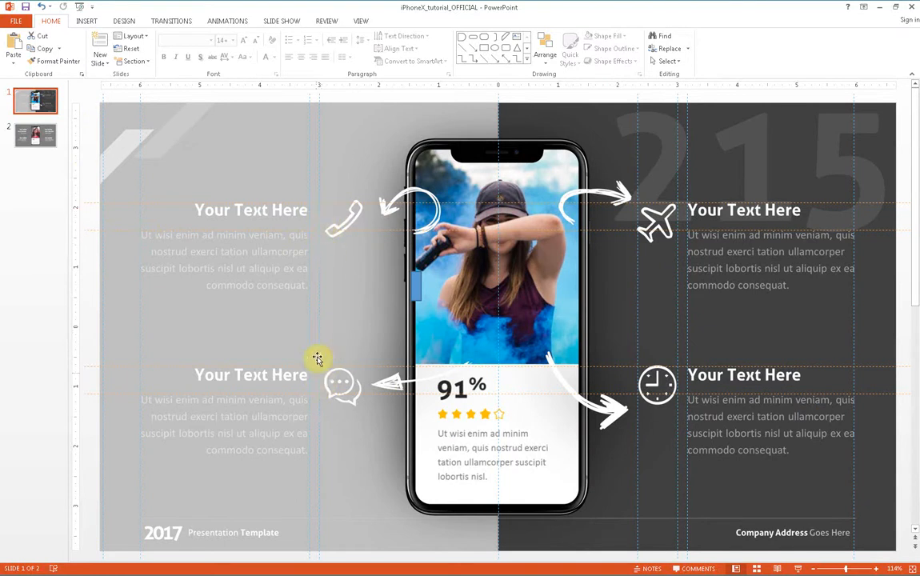
Step: Paste the white handset icon on slide 2 between the upper-left heading and the phone mockup
{"action": "left_click", "coordinate": [36, 138]}
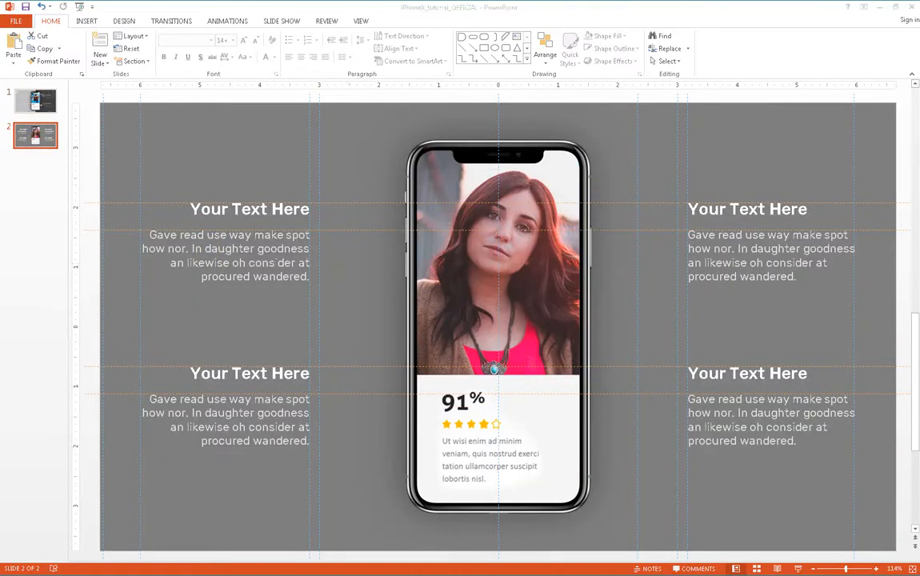
{"action": "left_click", "coordinate": [329, 219]}
{"action": "key", "text": "ctrl+v"}
{"action": "left_click", "coordinate": [341, 264]}
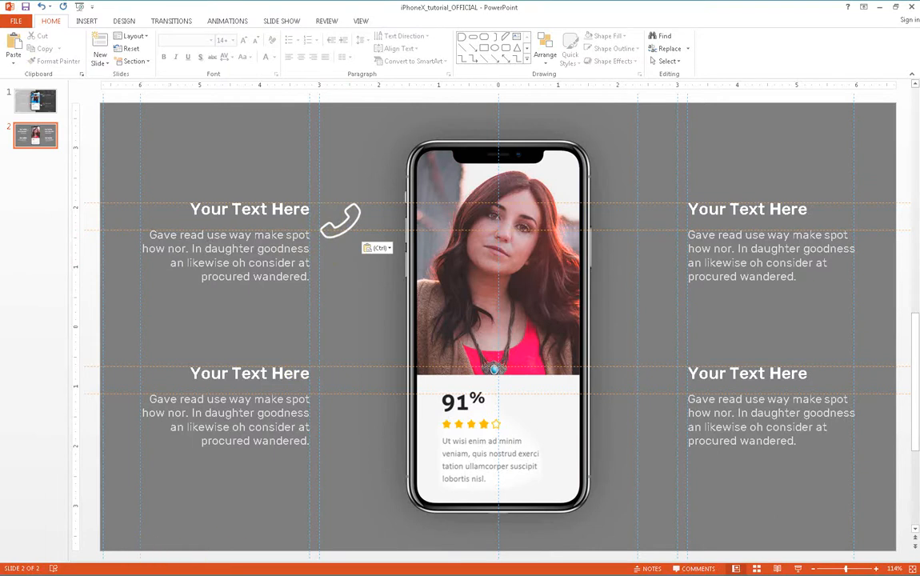
Step: Switch to the web browser and search Flaticon for "planes"
{"action": "key", "text": "alt+Tab"}
{"action": "left_click", "coordinate": [137, 7]}
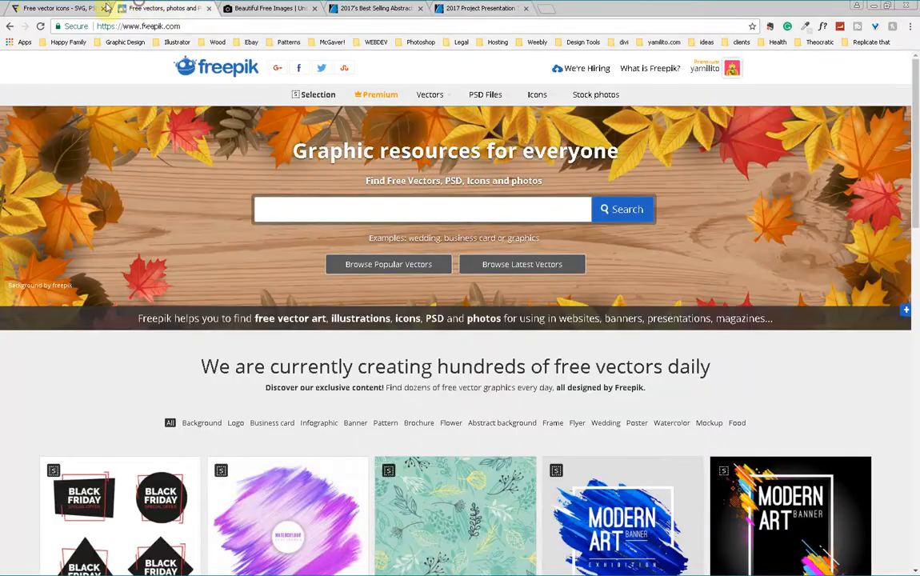
{"action": "left_click", "coordinate": [76, 6]}
{"action": "left_click", "coordinate": [308, 209]}
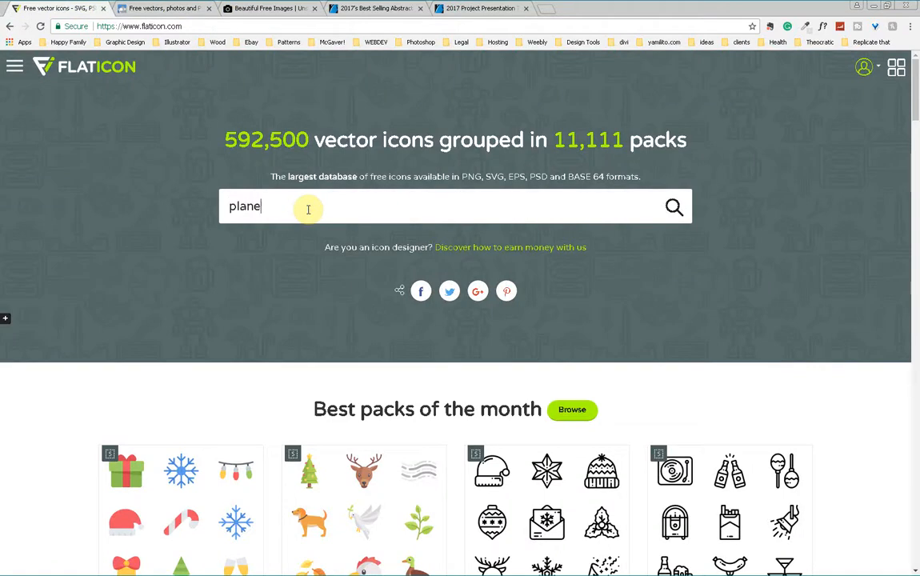
{"action": "type", "text": "planes"}
{"action": "key", "text": "Return"}
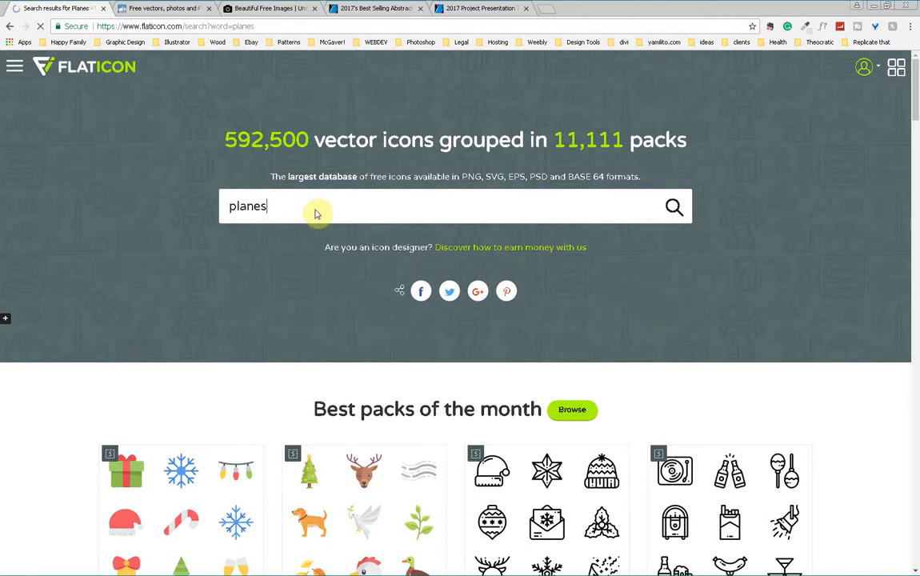
Step: Open the outlined aeroplane icon from the Flaticon results and preview its PNG version in white
{"action": "scroll", "coordinate": [660, 246], "scroll_direction": "down", "scroll_amount": 1}
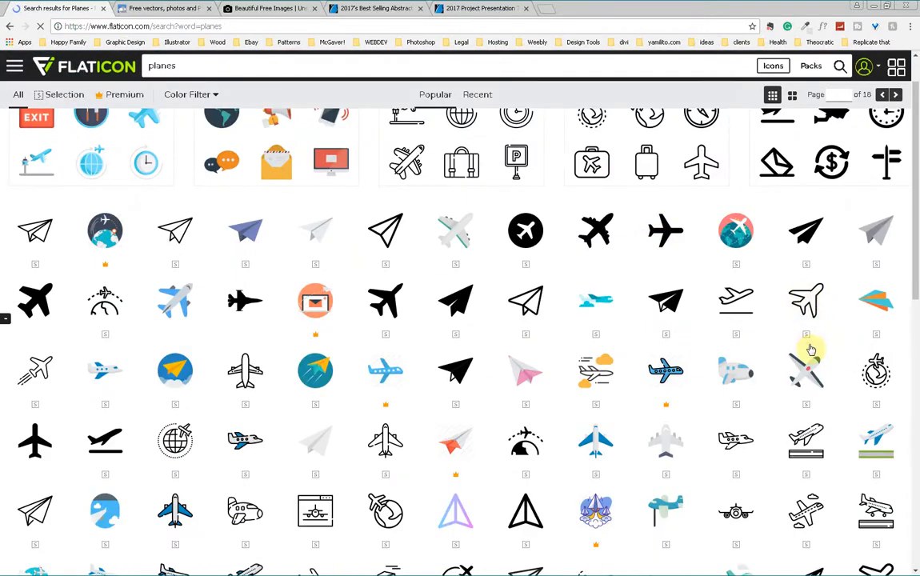
{"action": "left_click", "coordinate": [805, 314]}
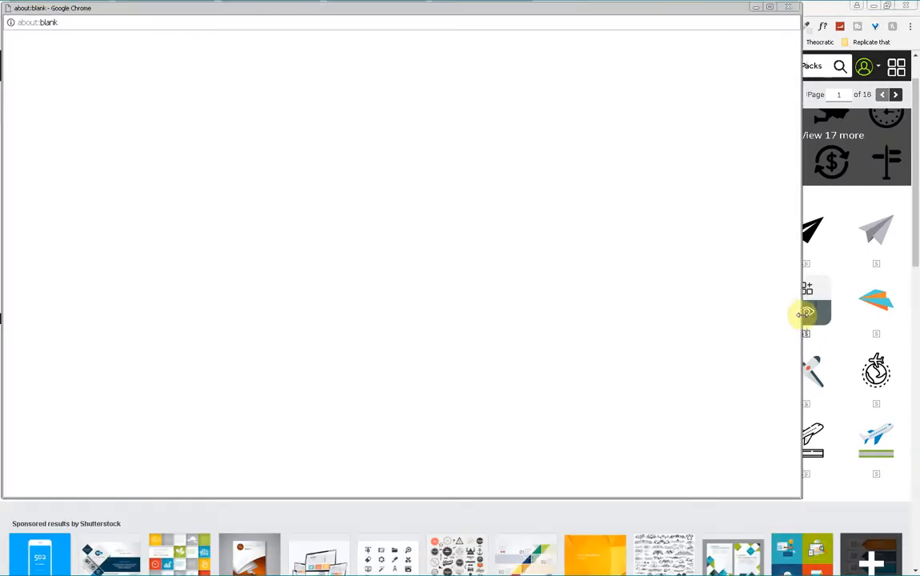
{"action": "left_click", "coordinate": [794, 8]}
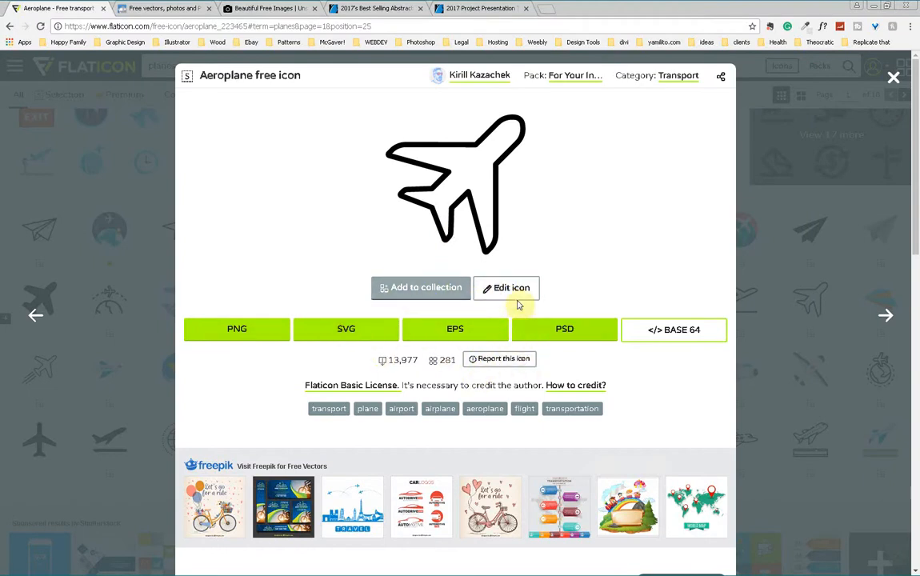
{"action": "left_click", "coordinate": [232, 336]}
{"action": "left_click", "coordinate": [480, 388]}
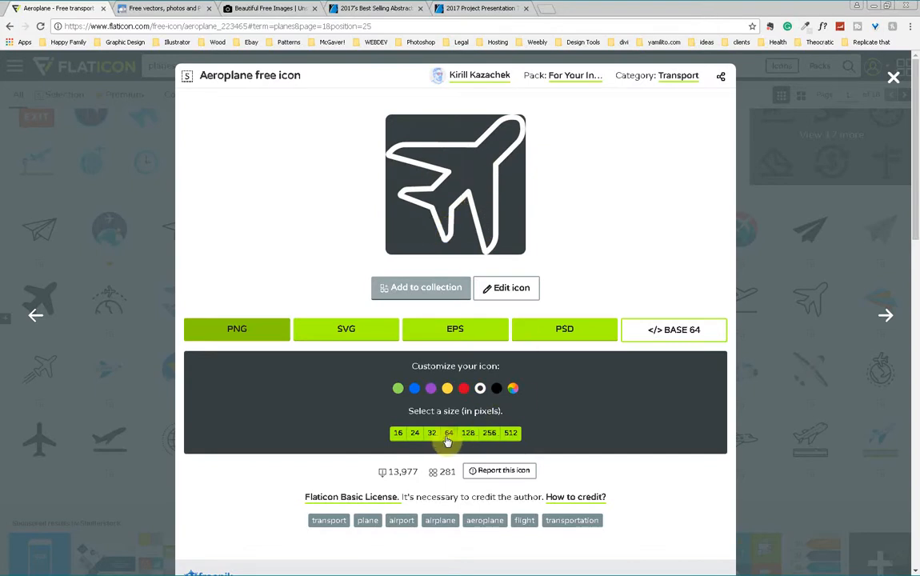
Step: Return to PowerPoint and paste the white aeroplane icon on slide 2 beside the upper-right heading
{"action": "left_click", "coordinate": [893, 79]}
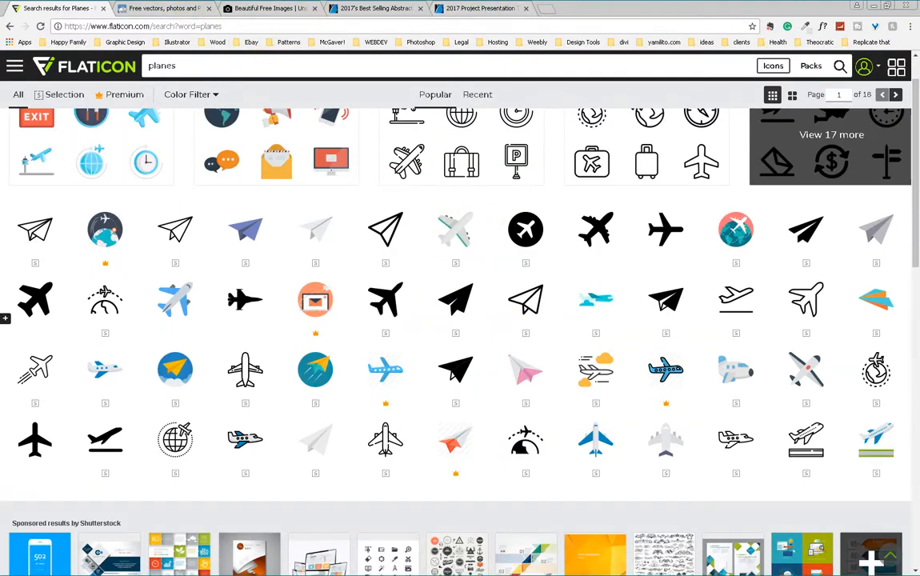
{"action": "left_click", "coordinate": [876, 7]}
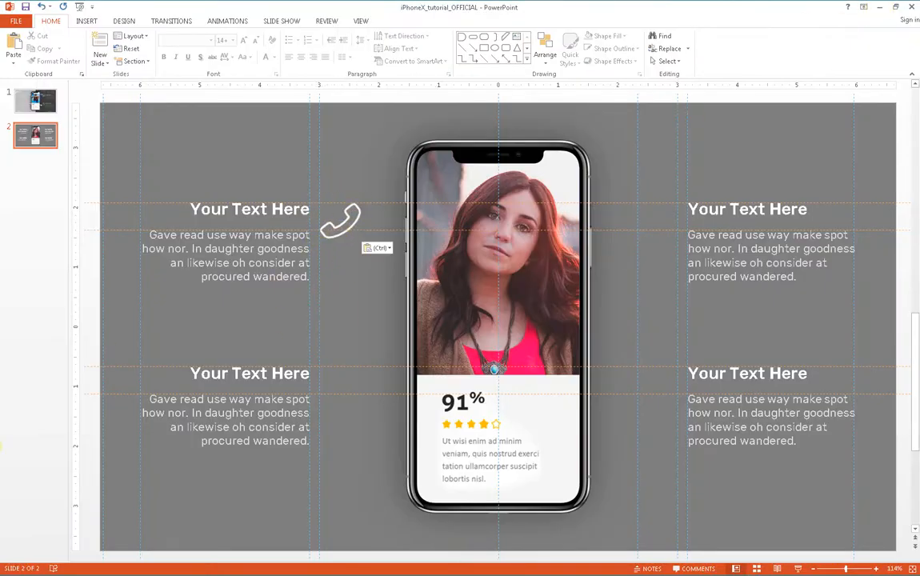
{"action": "key", "text": "alt+Tab"}
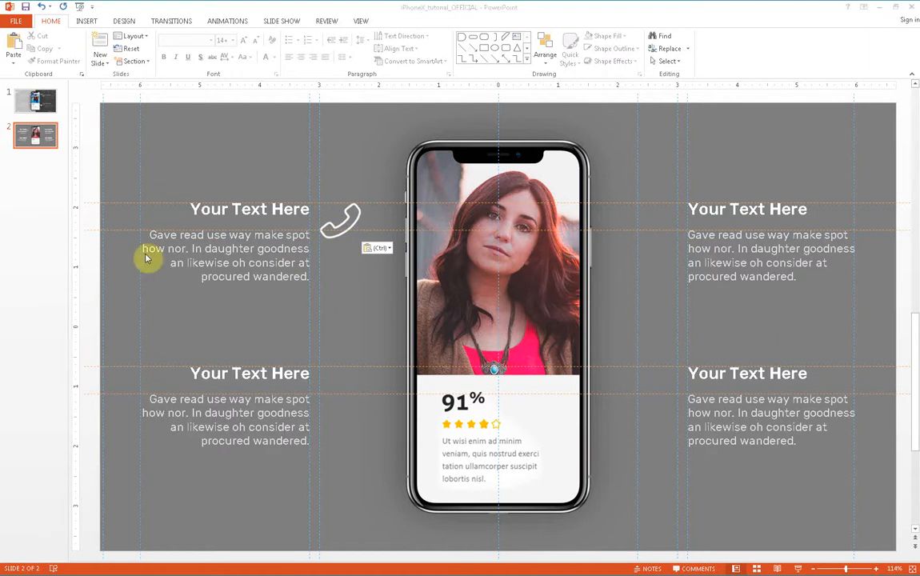
{"action": "left_click", "coordinate": [662, 214]}
{"action": "key", "text": "ctrl+v"}
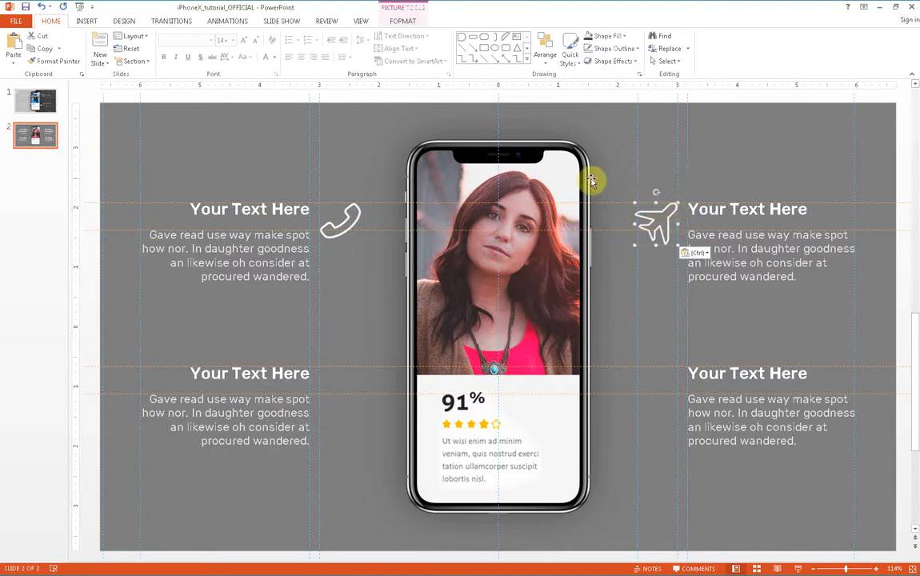
{"action": "left_click", "coordinate": [620, 174]}
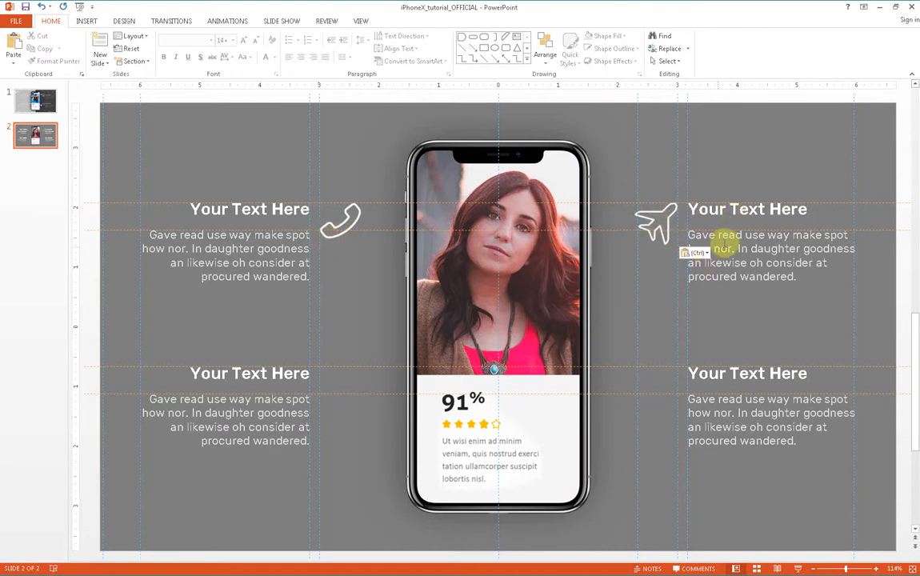
Step: Paste the white clock icon on slide 2 beside the lower-right heading
{"action": "key", "text": "alt+Tab"}
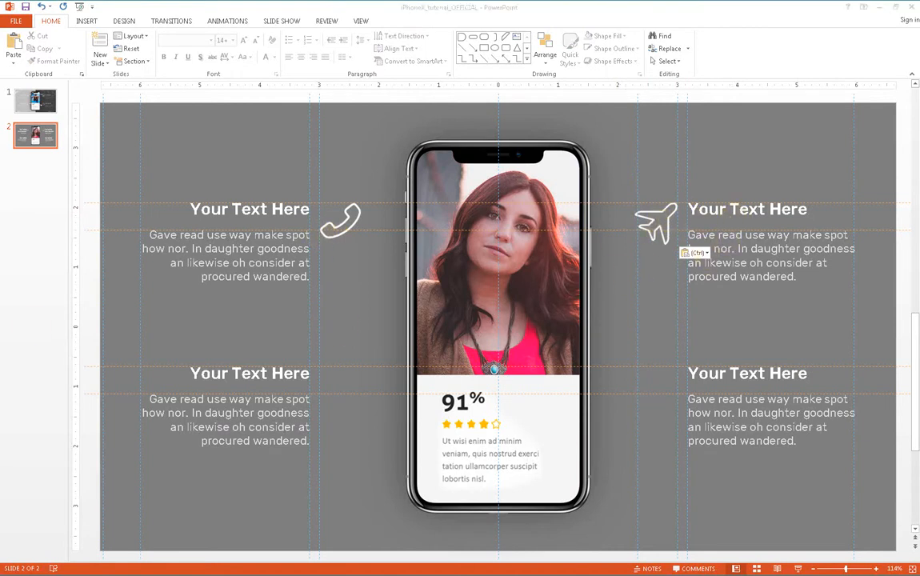
{"action": "left_click", "coordinate": [660, 387]}
{"action": "key", "text": "ctrl+v"}
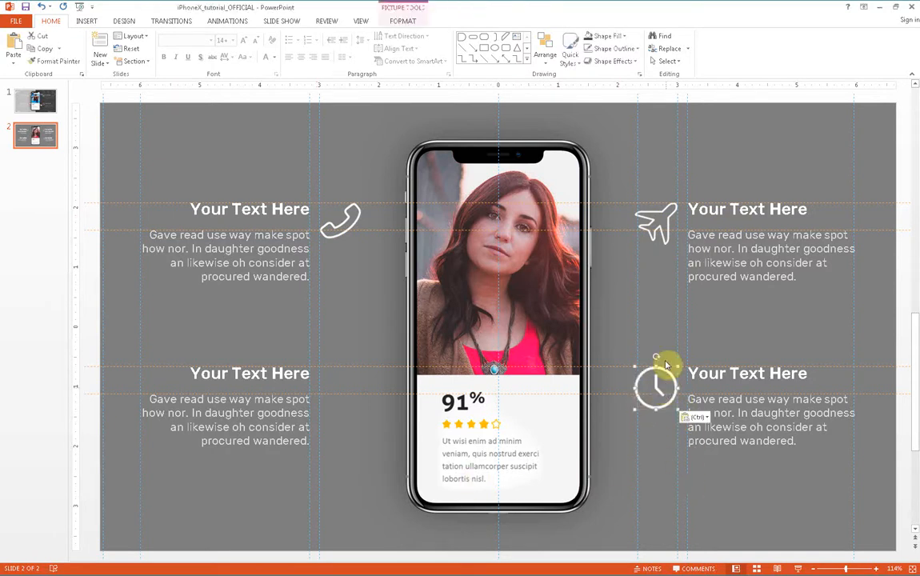
Step: Paste the white chat bubble icon on slide 2 beside the lower-left heading
{"action": "key", "text": "alt+Tab"}
{"action": "left_click", "coordinate": [342, 381]}
{"action": "key", "text": "ctrl+v"}
{"action": "left_click", "coordinate": [360, 335]}
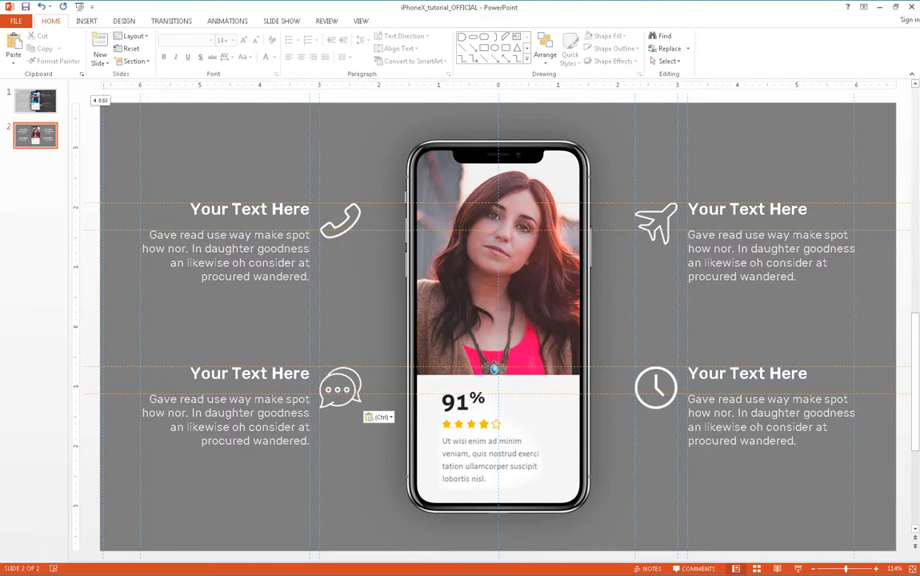
Step: Align a vertical guide with the right edge of the left-hand icons and preview slide 2 in a full-screen slide show
{"action": "left_click_drag", "start_coordinate": [362, 100], "coordinate": [360, 101]}
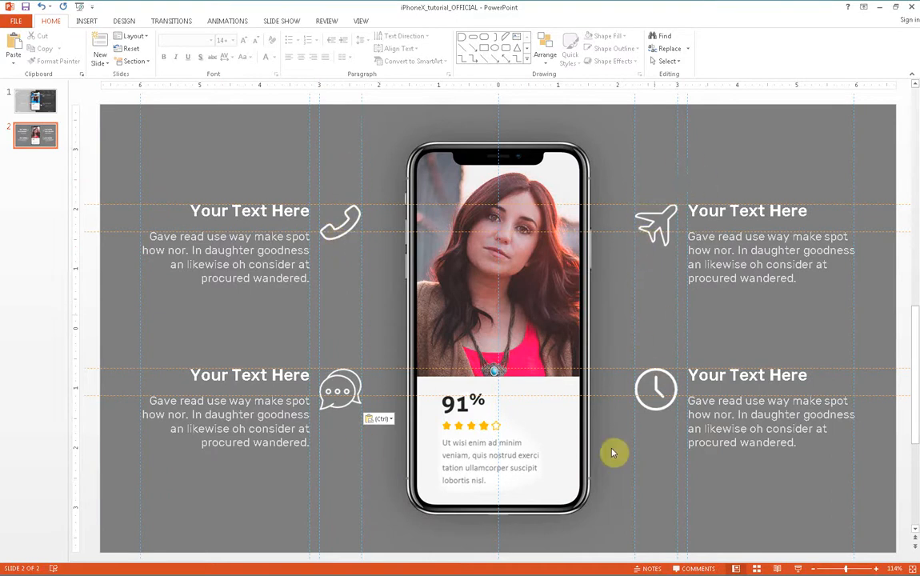
{"action": "left_click", "coordinate": [797, 570]}
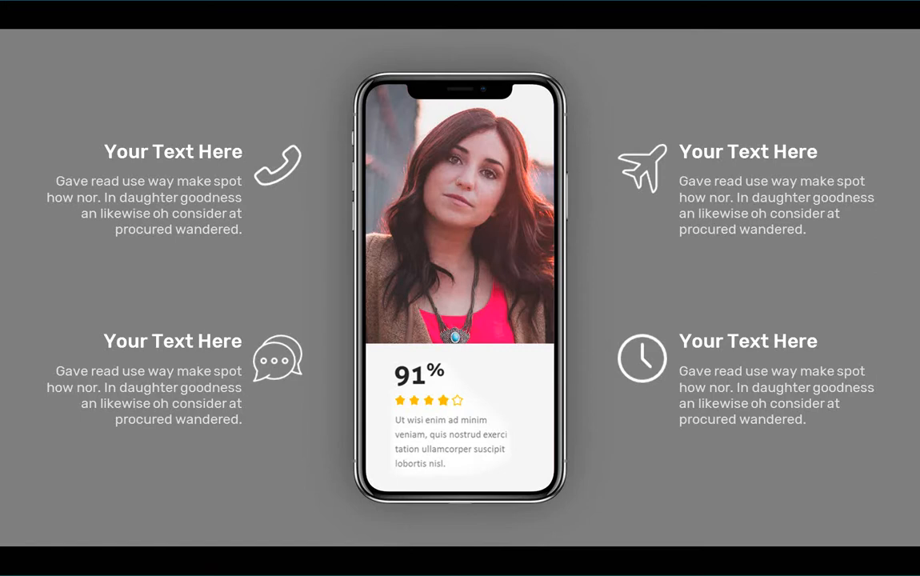
{"action": "key", "text": "Escape"}
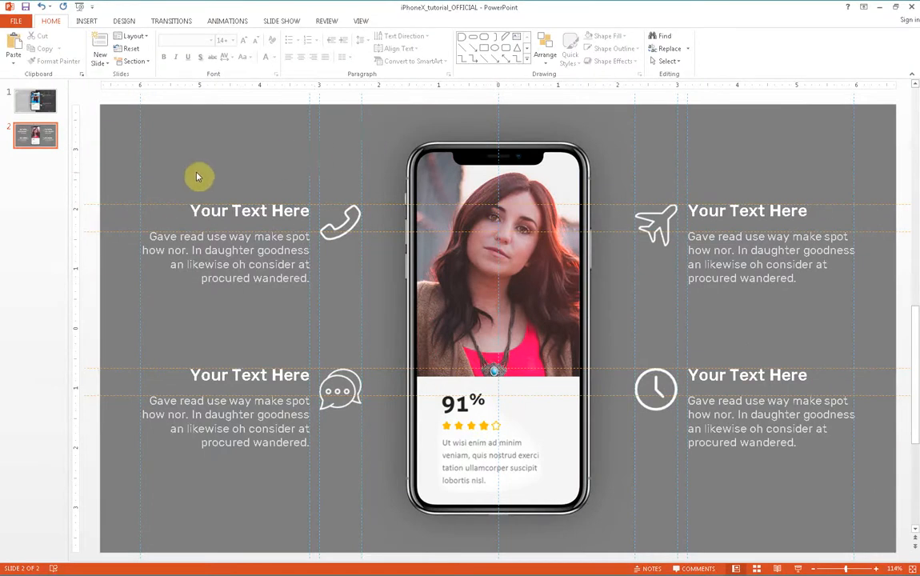
Step: Check the arrows on slide 1 and paste a curved white arrow on slide 2 from the phone mockup towards the handset icon
{"action": "left_click", "coordinate": [44, 102]}
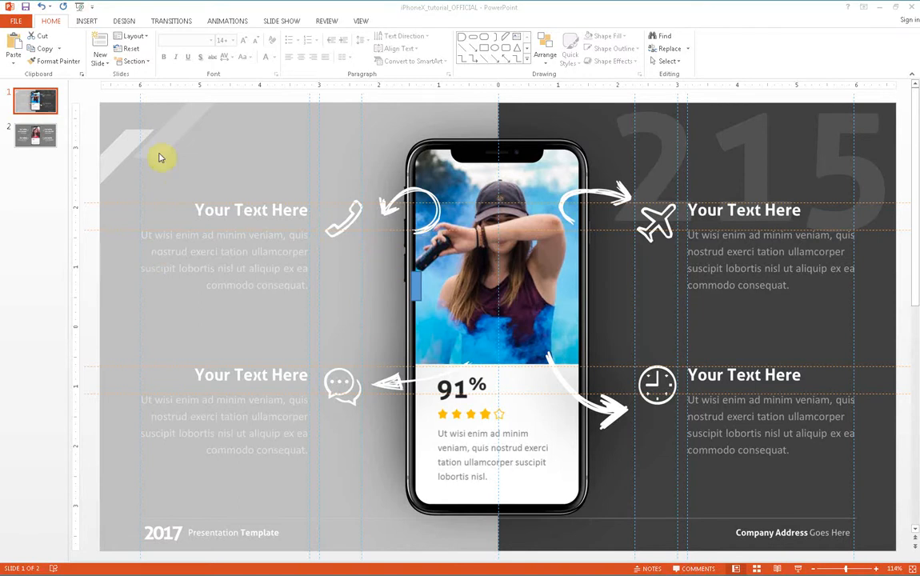
{"action": "left_click", "coordinate": [39, 141]}
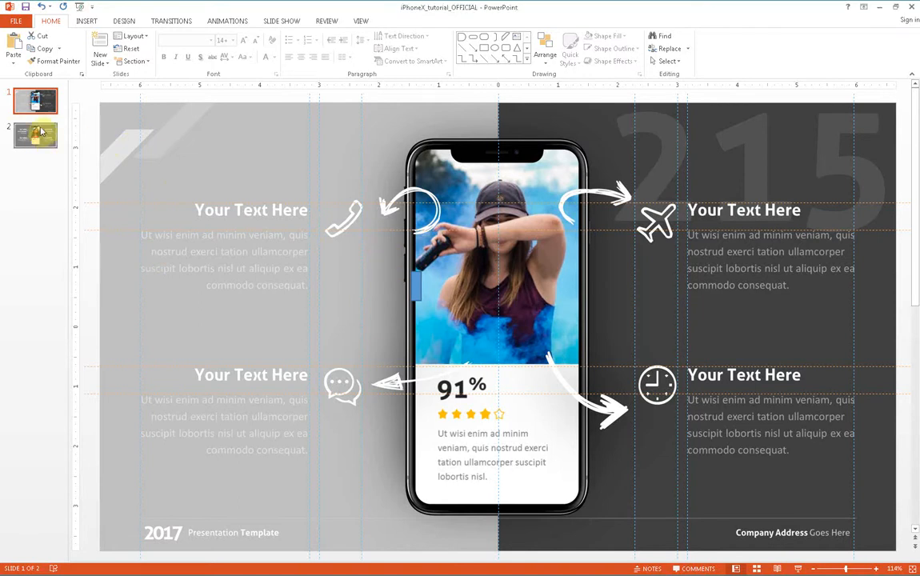
{"action": "left_click", "coordinate": [40, 133]}
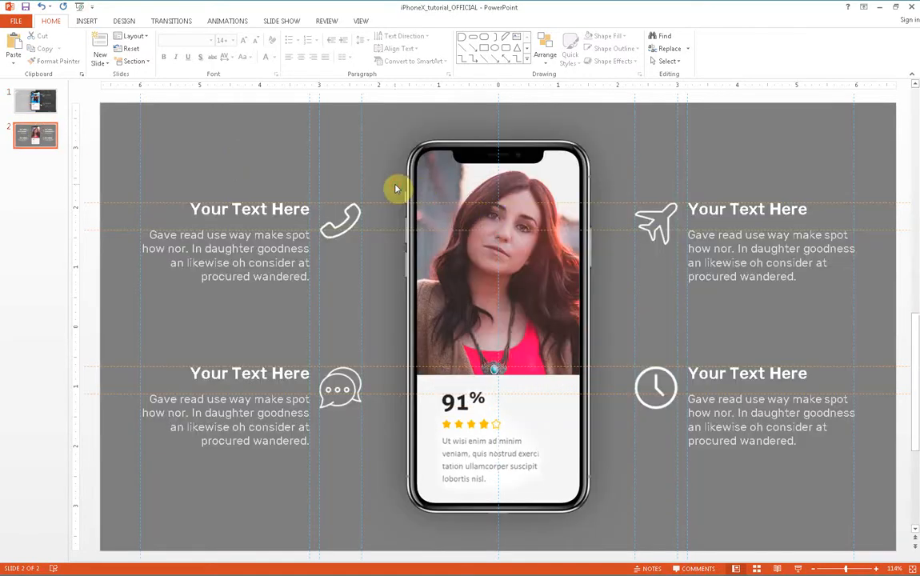
{"action": "key", "text": "ctrl+v"}
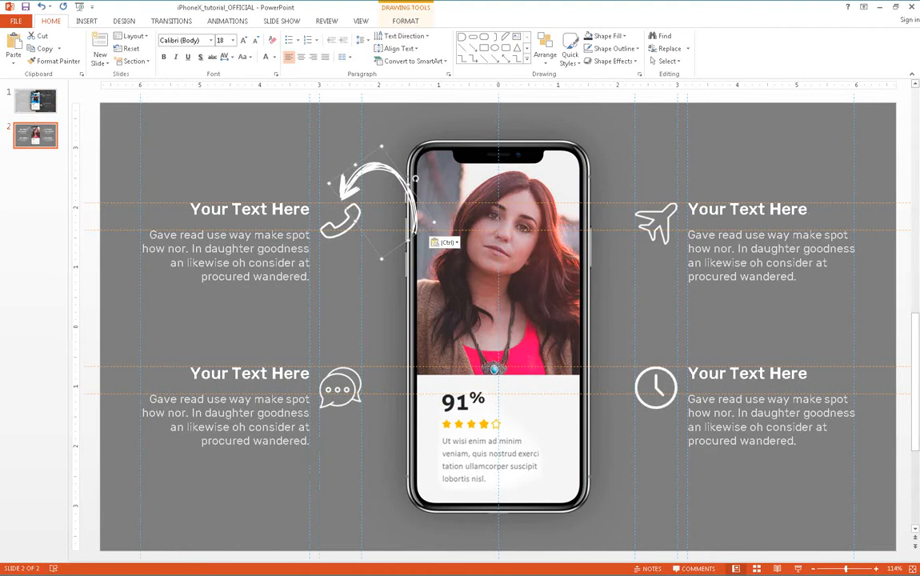
Step: Switch to the web browser and search Freepik for "chalk arrows"
{"action": "key", "text": "alt+Tab"}
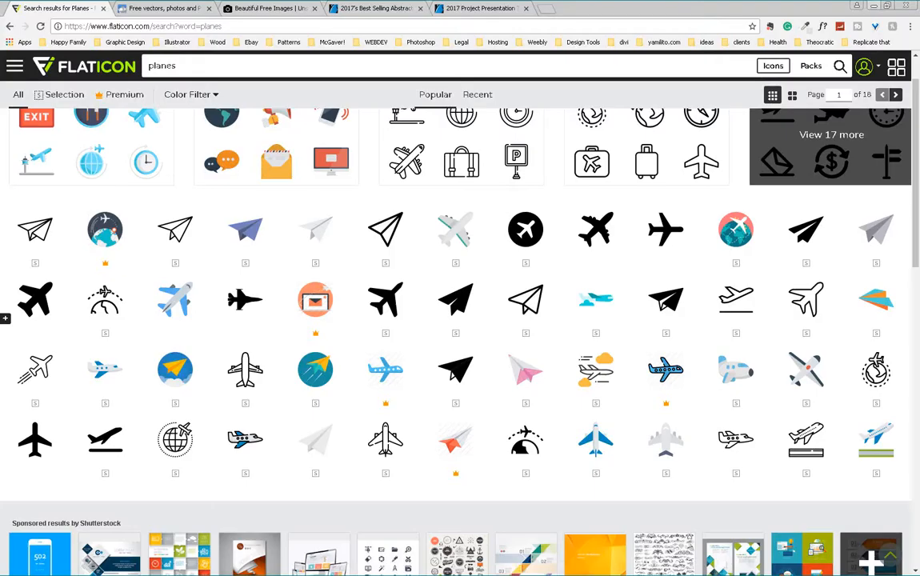
{"action": "left_click", "coordinate": [124, 8]}
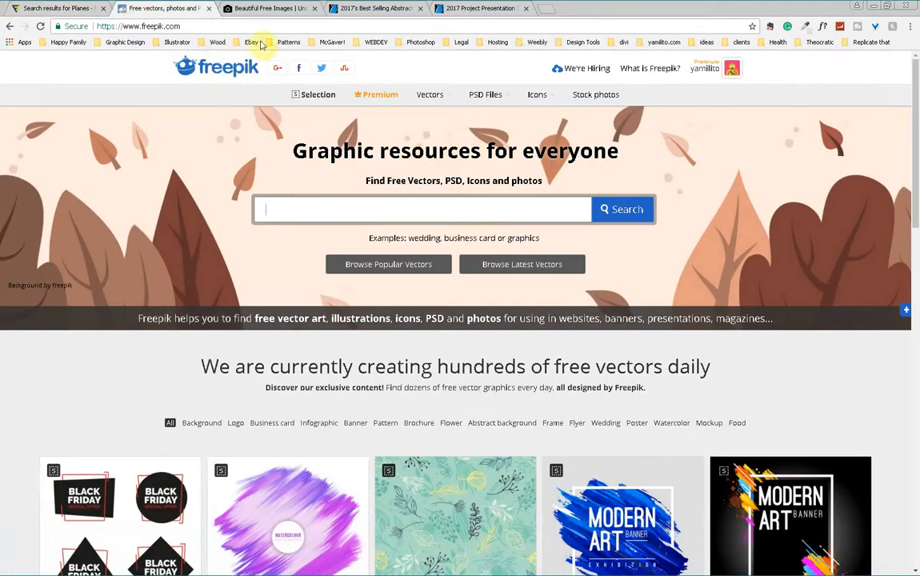
{"action": "left_click", "coordinate": [360, 209]}
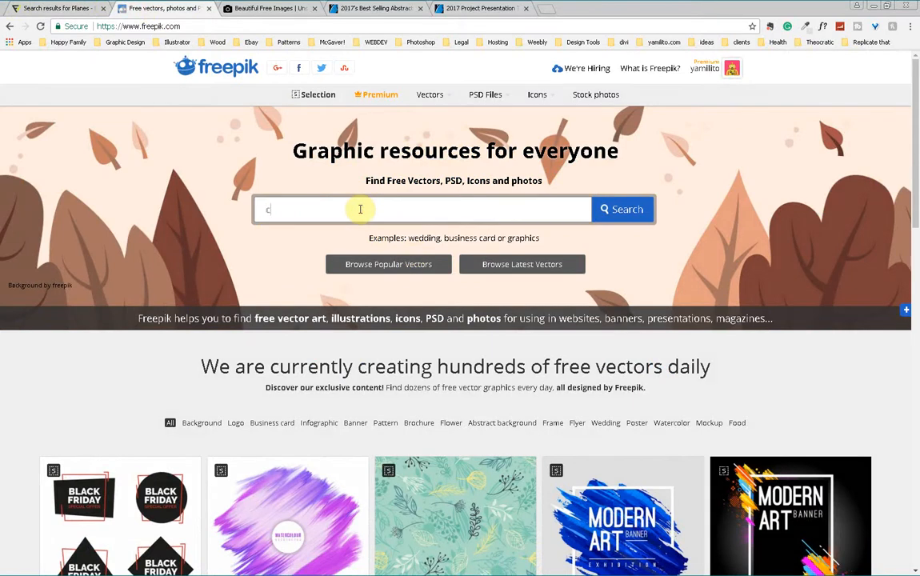
{"action": "type", "text": "chalk arrows"}
{"action": "key", "text": "Return"}
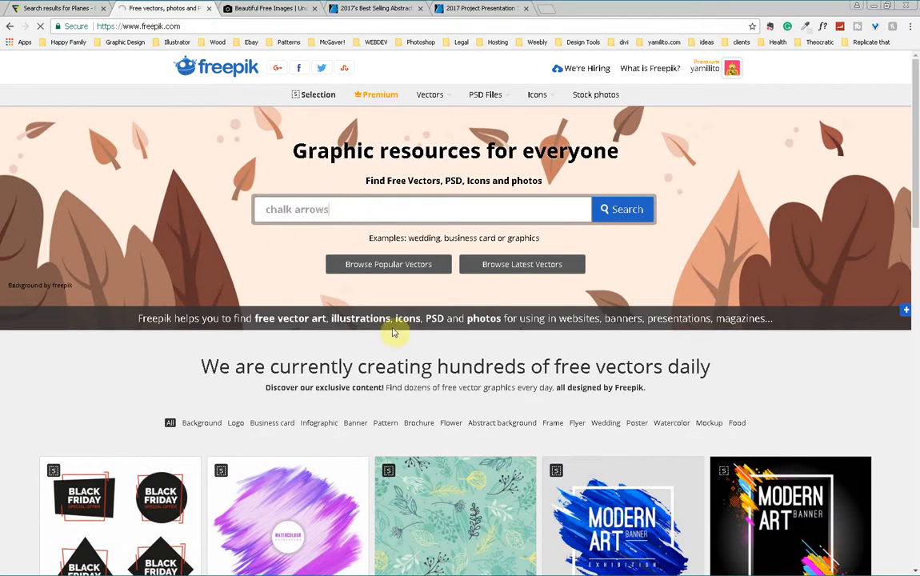
{"action": "scroll", "coordinate": [373, 293], "scroll_direction": "down", "scroll_amount": 1}
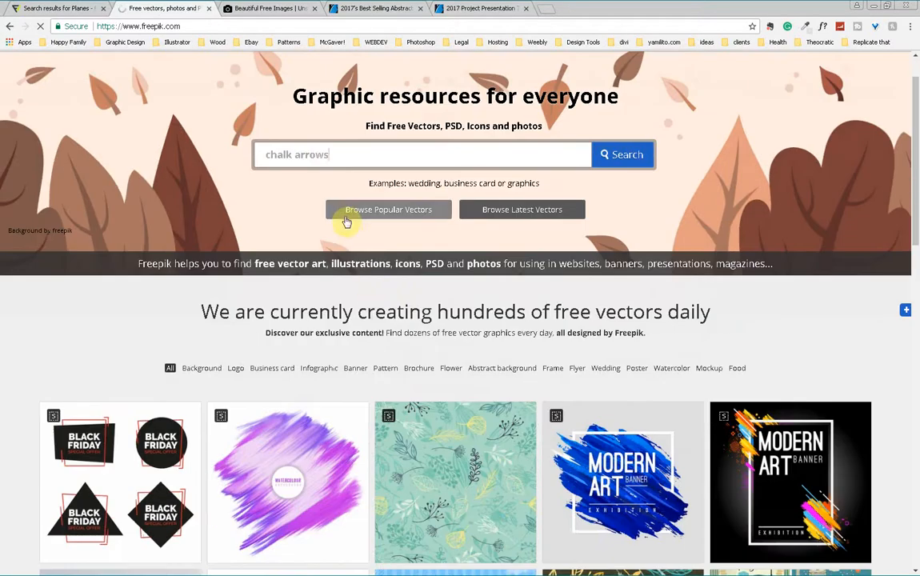
{"action": "scroll", "coordinate": [350, 215], "scroll_direction": "up", "scroll_amount": 1}
{"action": "scroll", "coordinate": [376, 229], "scroll_direction": "down", "scroll_amount": 2}
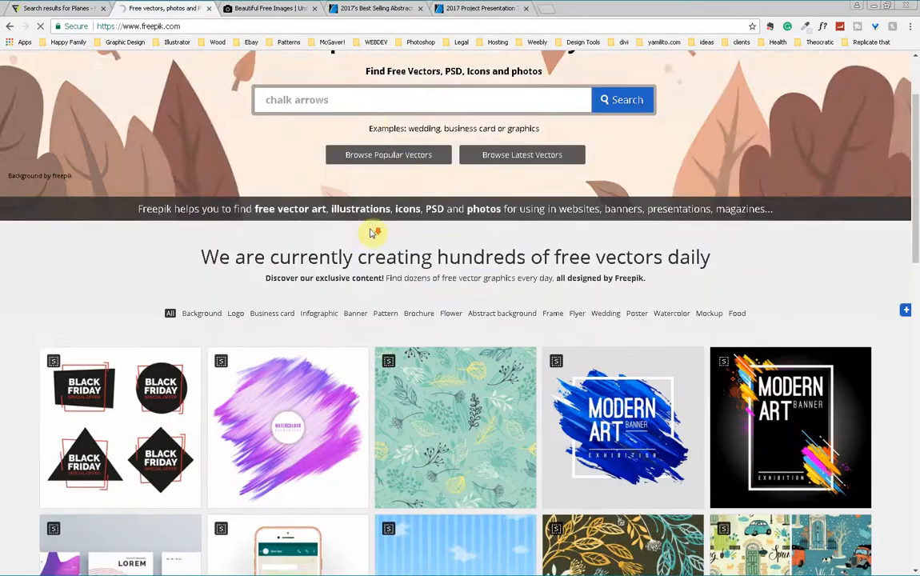
Step: Switch back to PowerPoint and paste a curved white arrow on slide 2 from the phone mockup towards the airplane icon
{"action": "scroll", "coordinate": [376, 226], "scroll_direction": "up", "scroll_amount": 2}
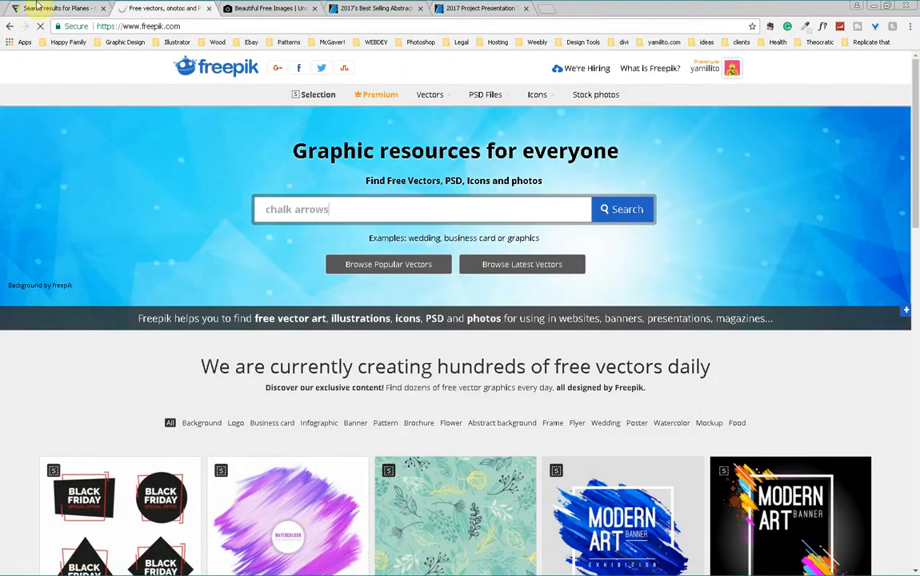
{"action": "left_click", "coordinate": [875, 7]}
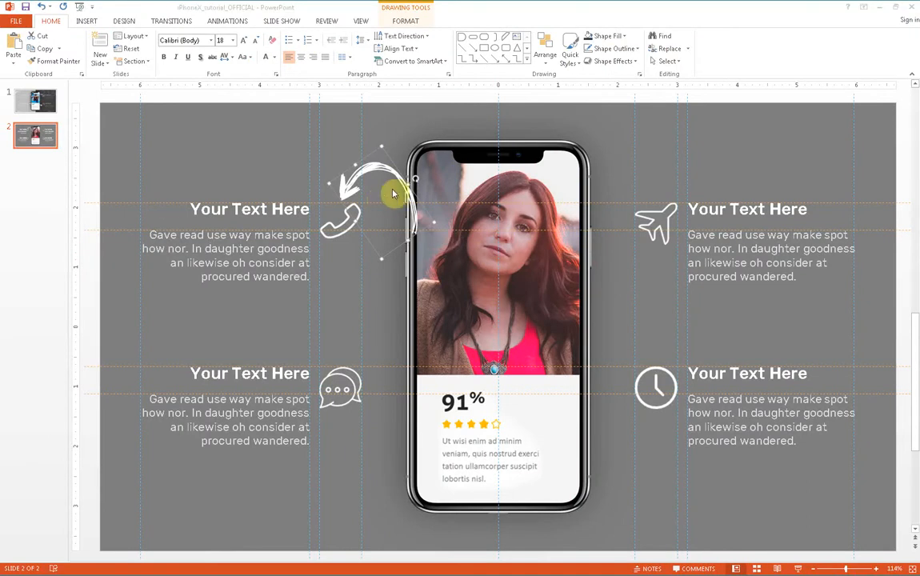
{"action": "key", "text": "ctrl+v"}
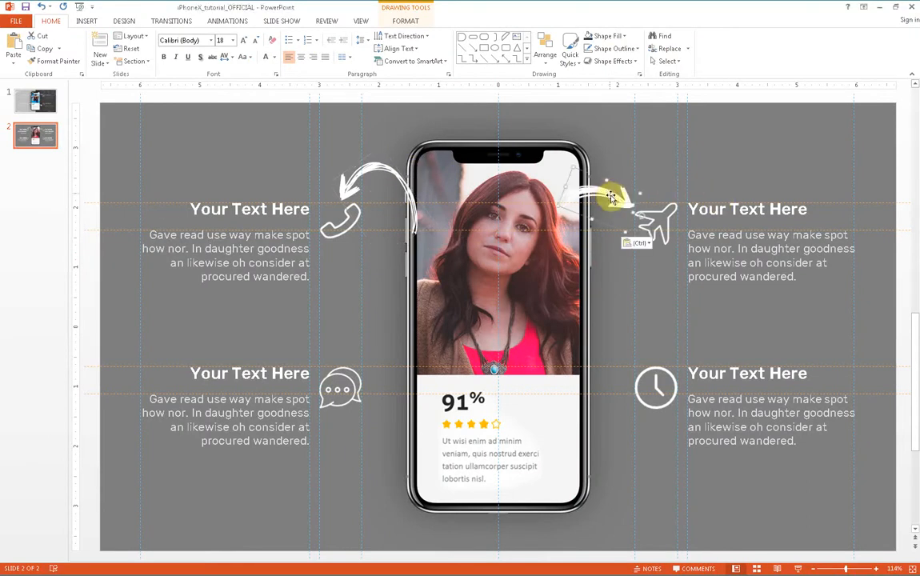
{"action": "left_click", "coordinate": [620, 155]}
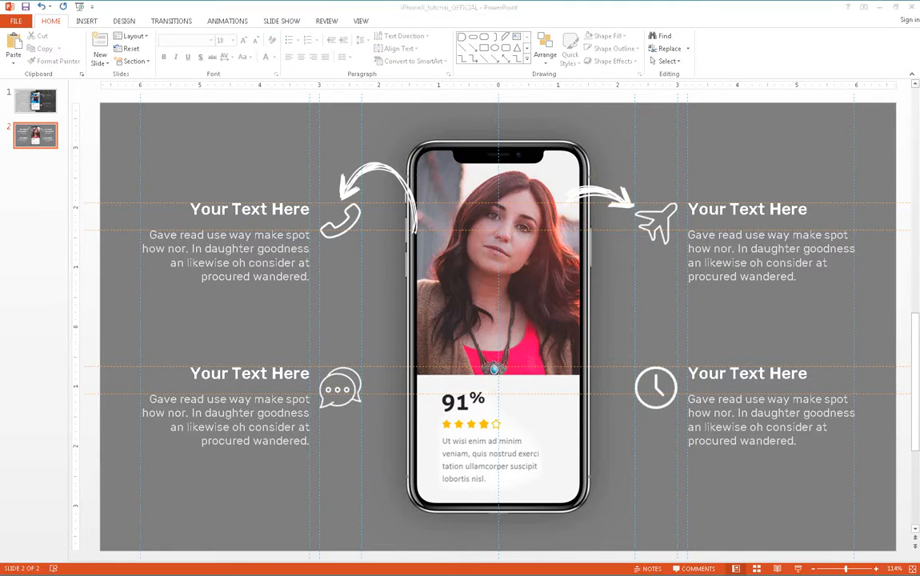
Step: Paste white arrows from the phone mockup to the chat bubble and clock icons on slide 2, using slide 1 as reference
{"action": "key", "text": "ctrl+v"}
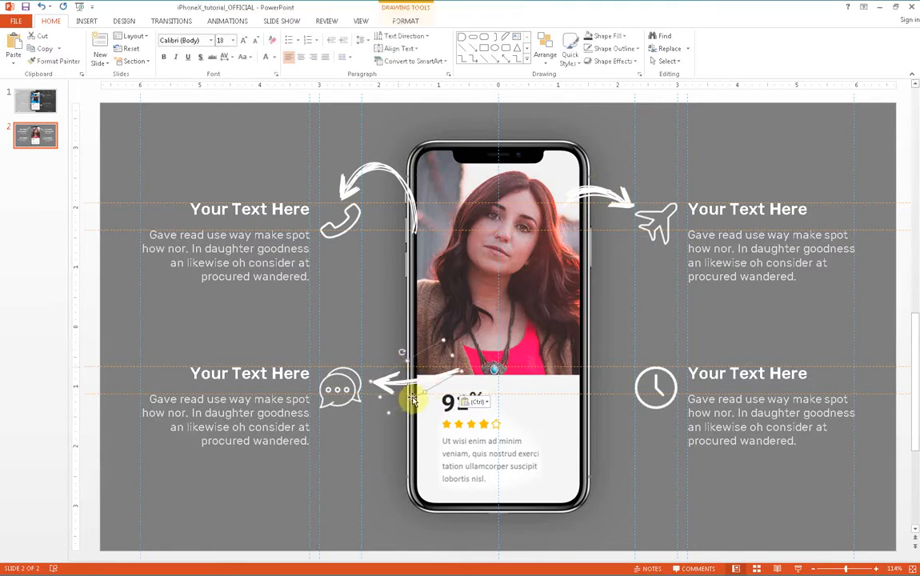
{"action": "left_click", "coordinate": [32, 99]}
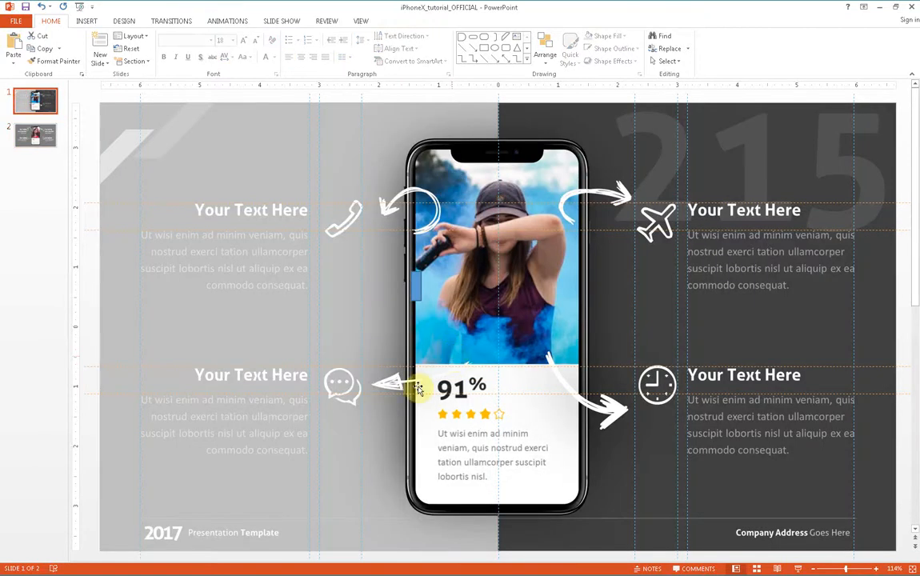
{"action": "left_click", "coordinate": [46, 138]}
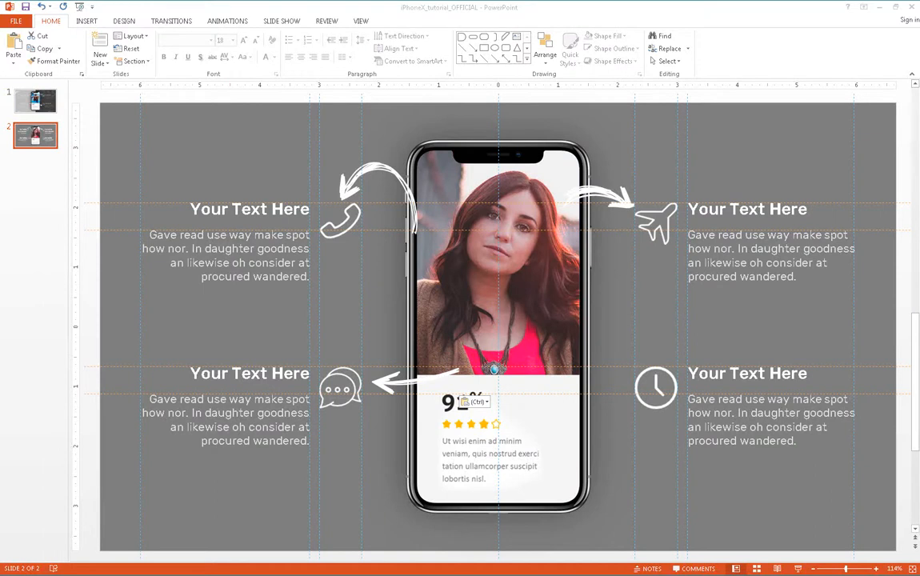
{"action": "key", "text": "ctrl+v"}
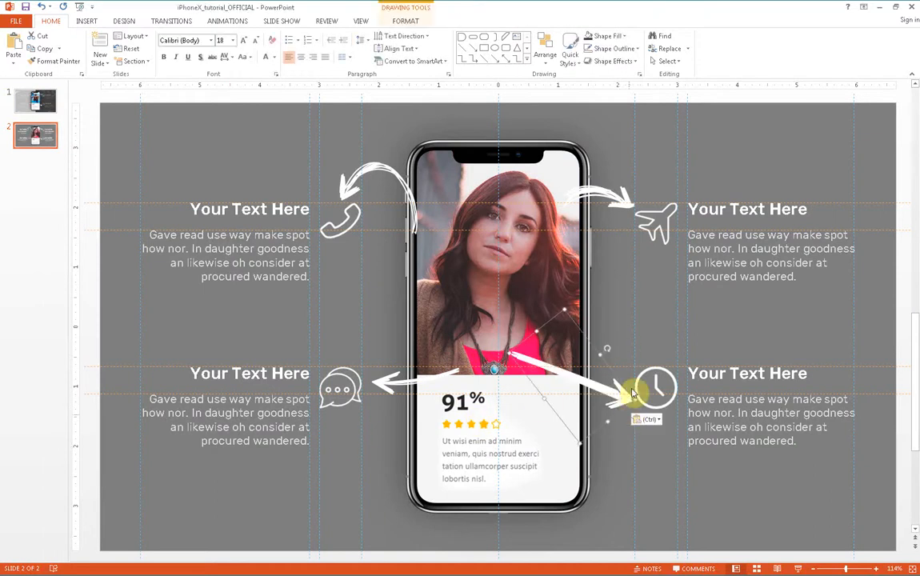
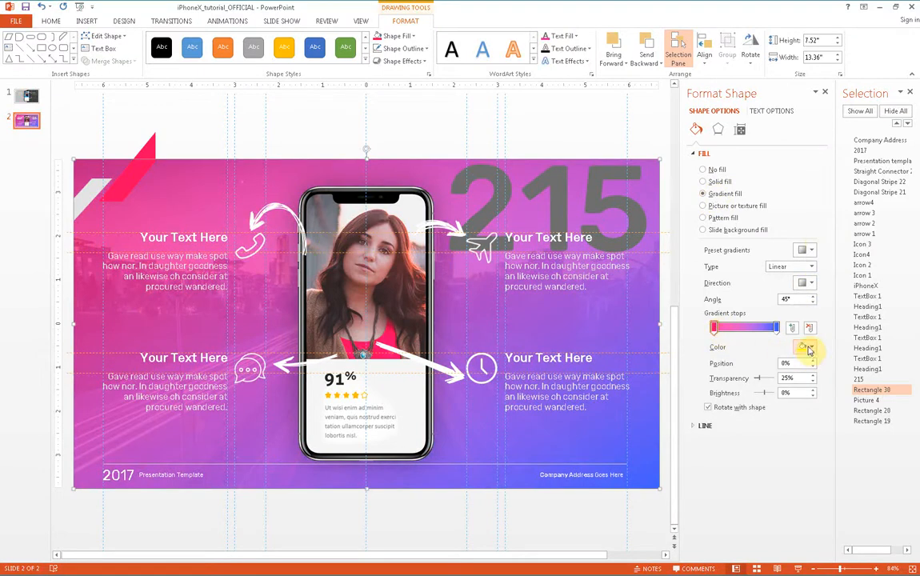
Step: Try the first recent pink colour on the pink gradient stop of the background overlay rectangle
{"action": "left_click", "coordinate": [716, 331]}
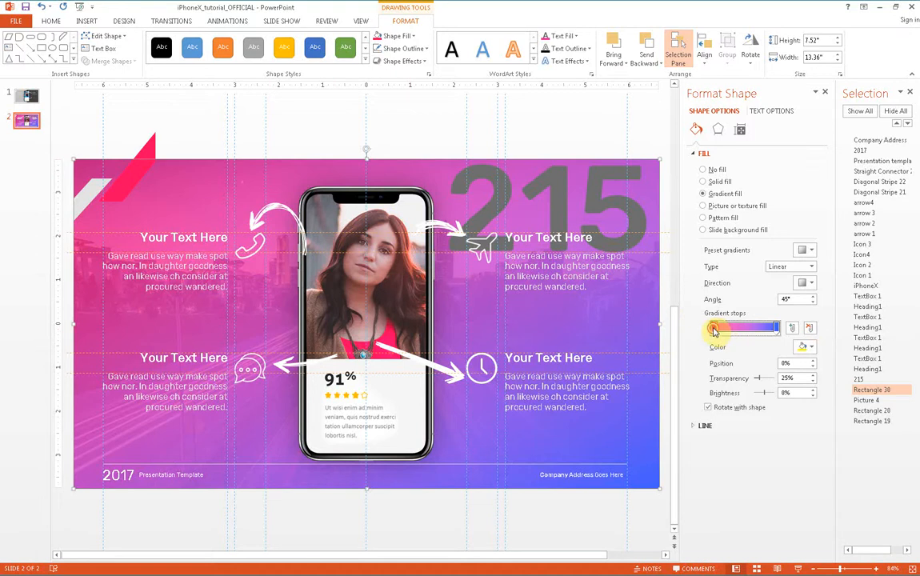
{"action": "left_click", "coordinate": [805, 347]}
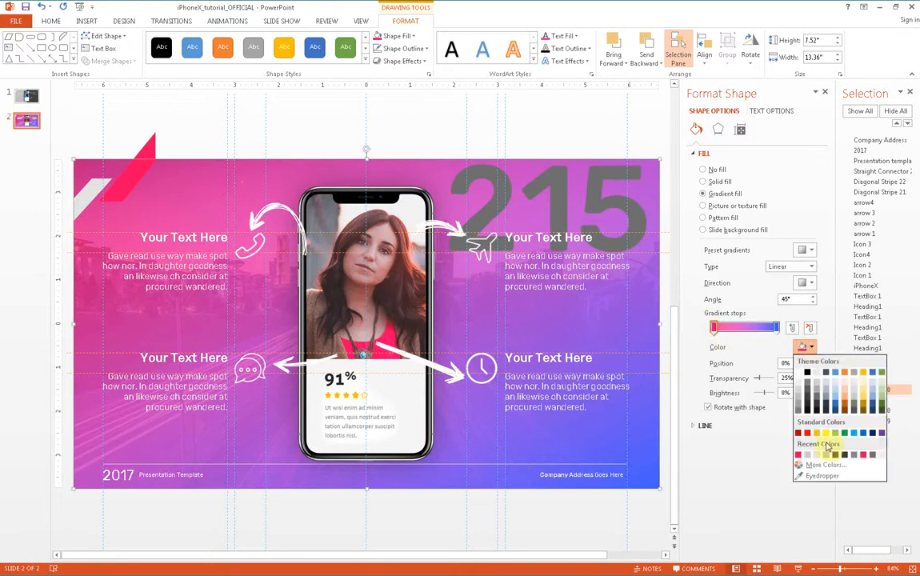
{"action": "left_click", "coordinate": [799, 456]}
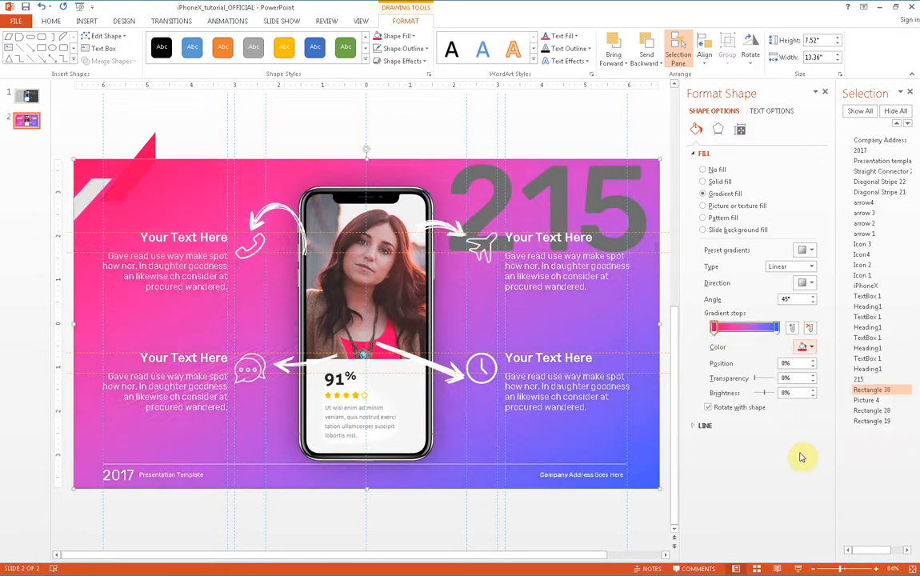
{"action": "key", "text": "ctrl+z"}
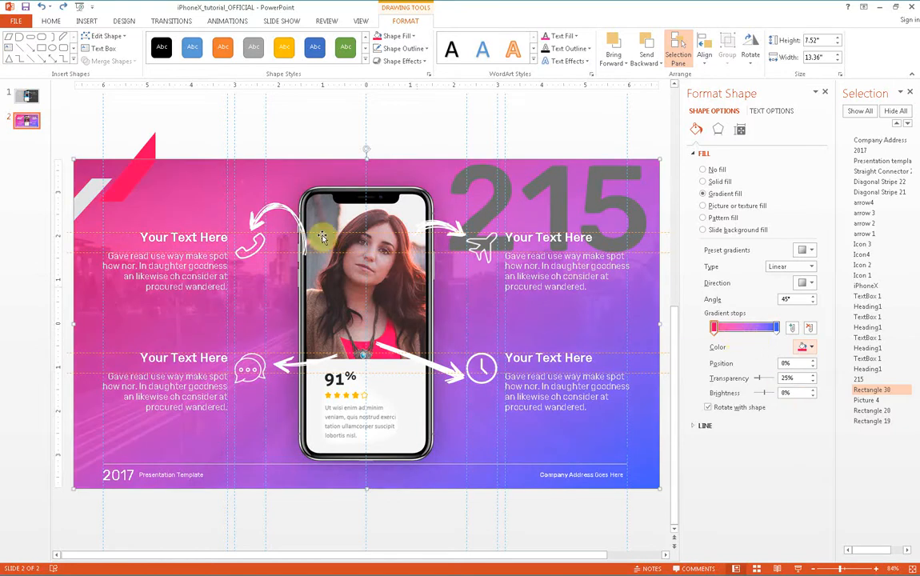
Step: Check the custom RGB values and transparency of the overlay rectangle's pink gradient stop
{"action": "left_click", "coordinate": [805, 349]}
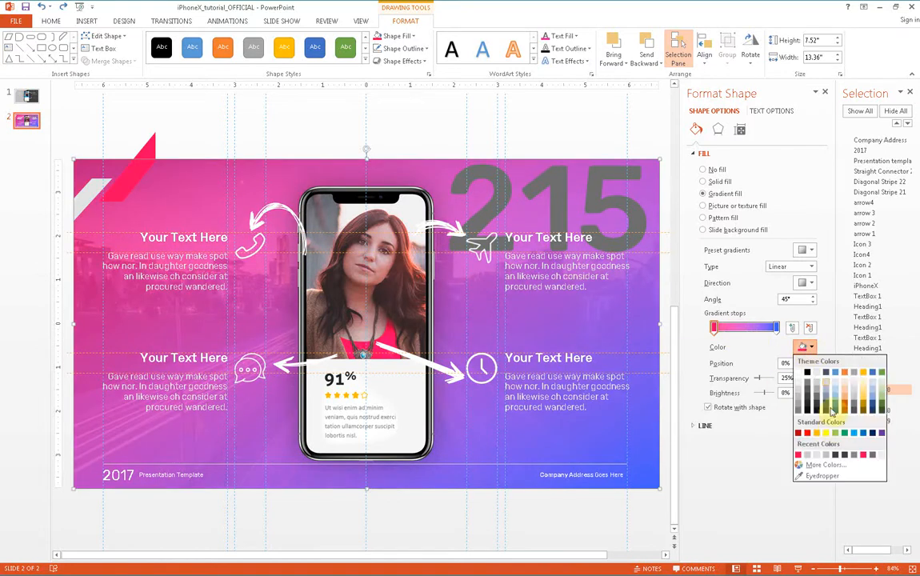
{"action": "left_click", "coordinate": [816, 465]}
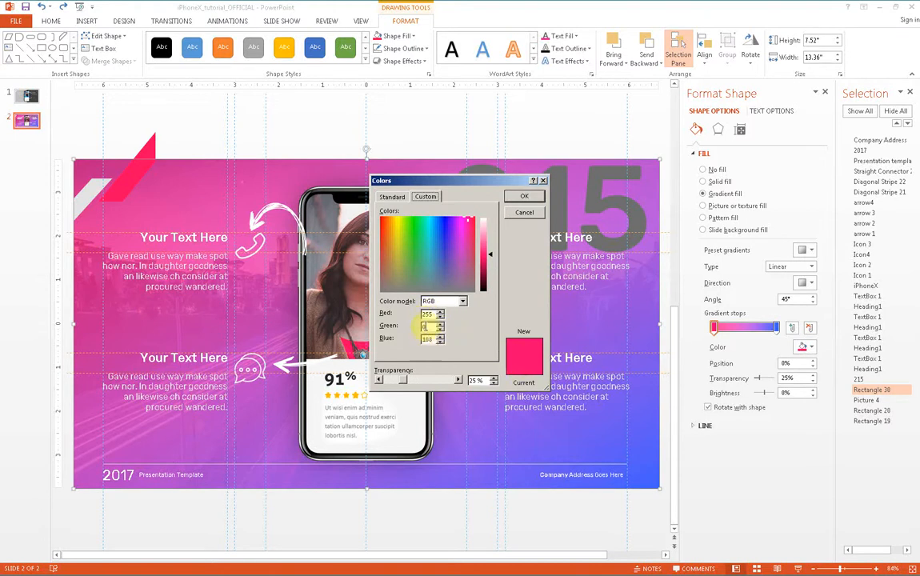
{"action": "left_click", "coordinate": [521, 197]}
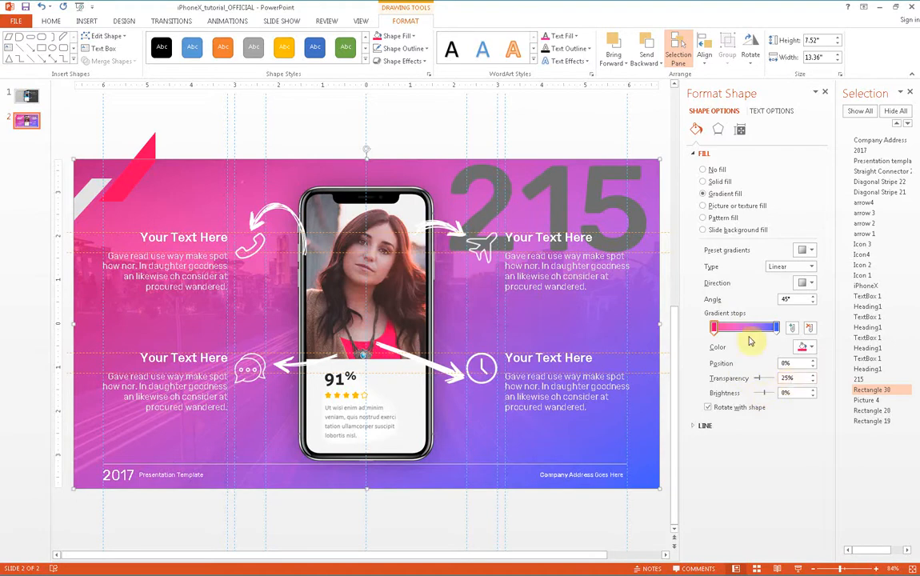
Step: Check the custom RGB values and transparency of the overlay rectangle's blue gradient stop, and deselect the rectangle
{"action": "left_click", "coordinate": [655, 180]}
{"action": "left_click", "coordinate": [641, 312]}
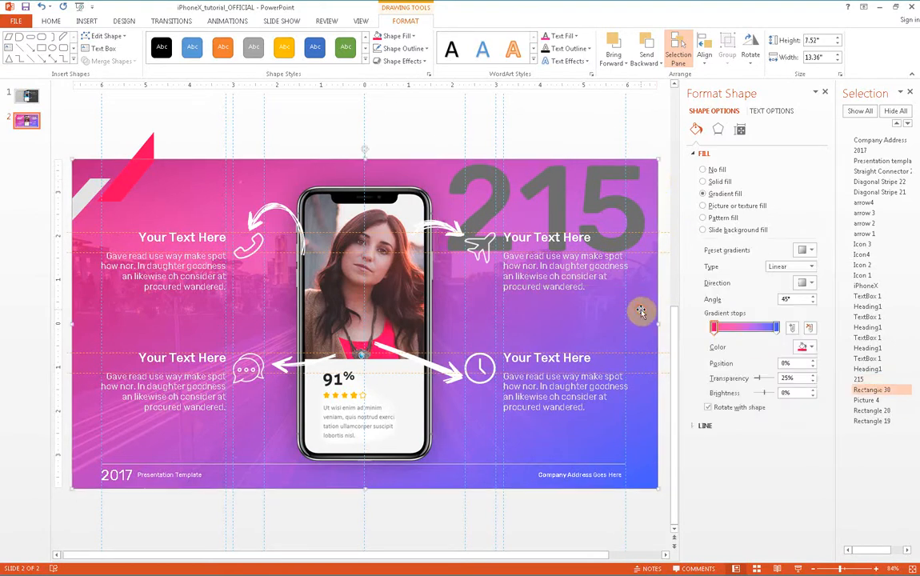
{"action": "left_click", "coordinate": [807, 347]}
{"action": "left_click", "coordinate": [830, 466]}
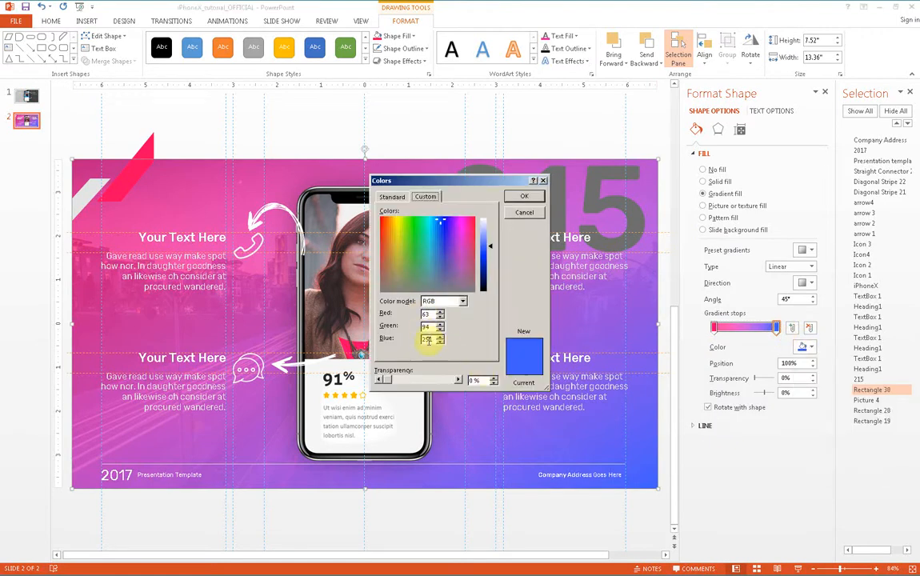
{"action": "left_click", "coordinate": [524, 196]}
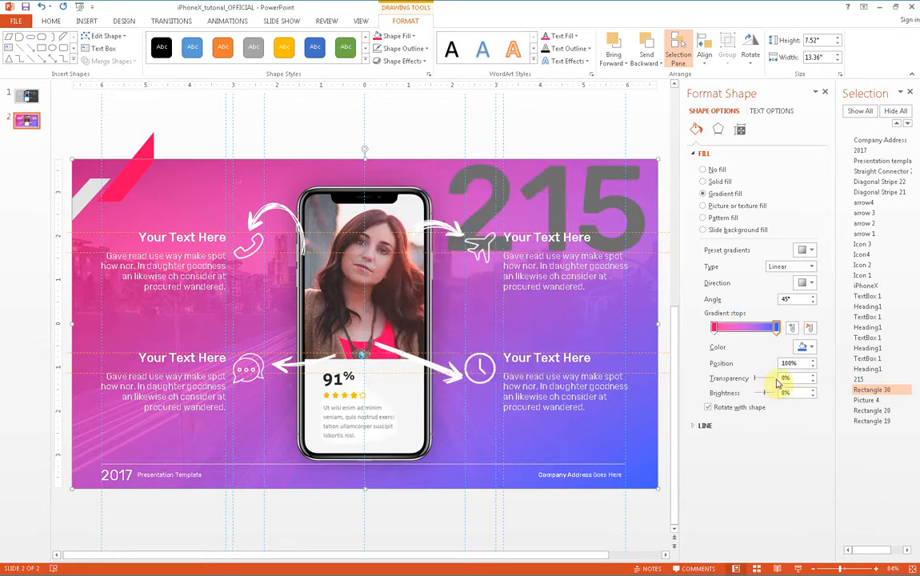
{"action": "left_click", "coordinate": [405, 144]}
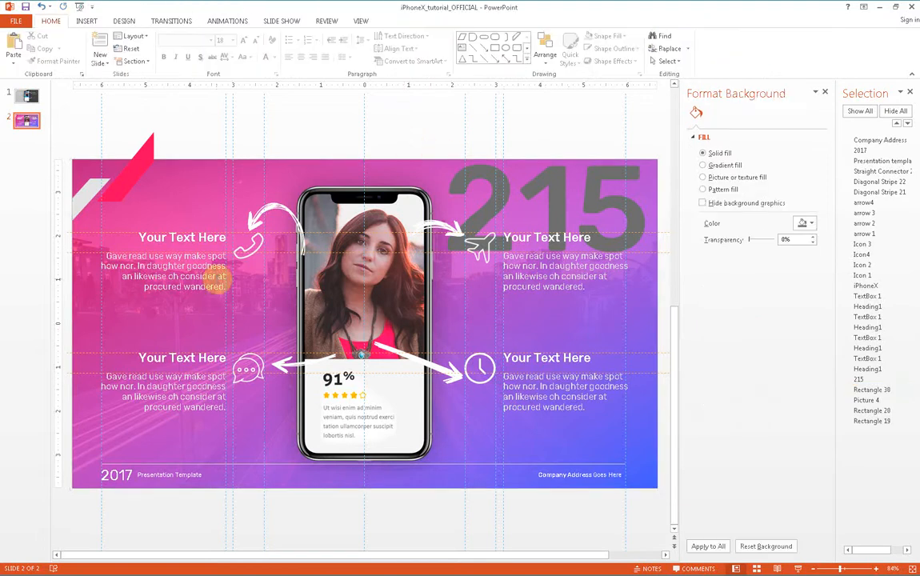
Step: Fill the light grey diagonal stripe in the slide's upper-left corner with the standard purple colour
{"action": "left_click", "coordinate": [84, 184]}
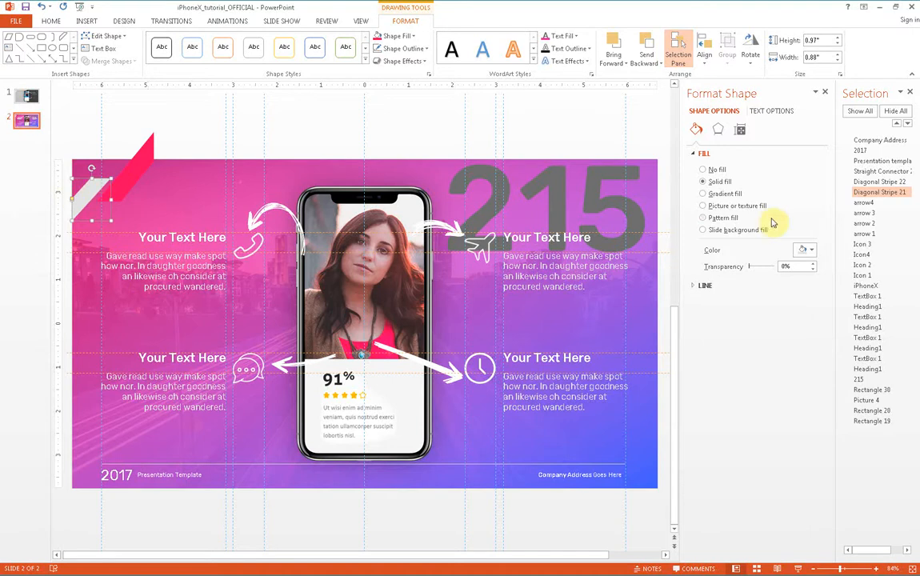
{"action": "left_click", "coordinate": [805, 248]}
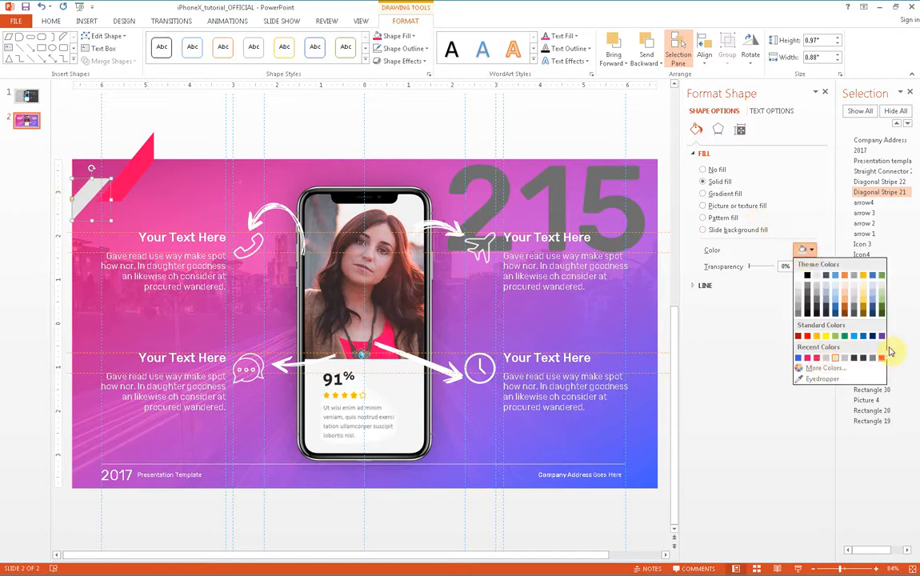
{"action": "left_click", "coordinate": [882, 342]}
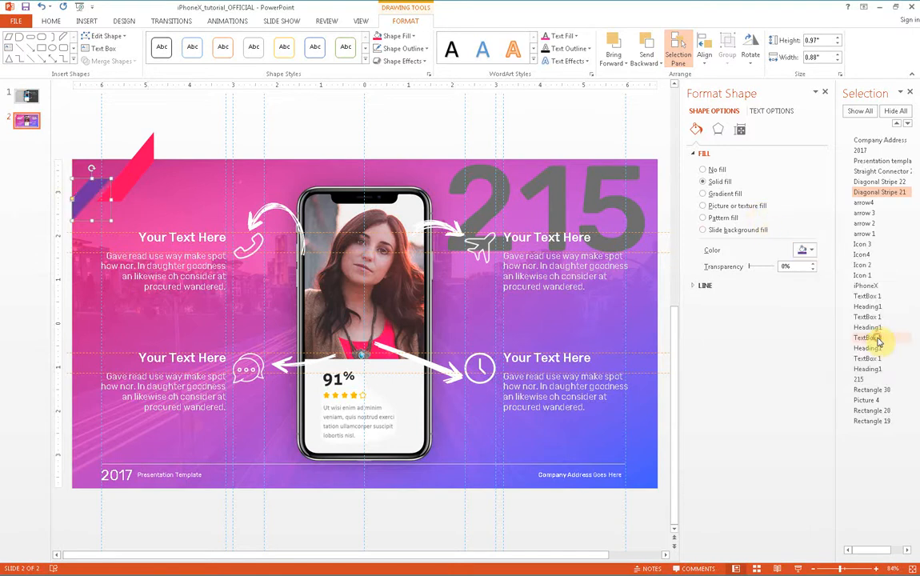
Step: Recolour the larger pink diagonal stripe with the Eyedropper, sampling the pink background just below the stripes
{"action": "left_click", "coordinate": [149, 159]}
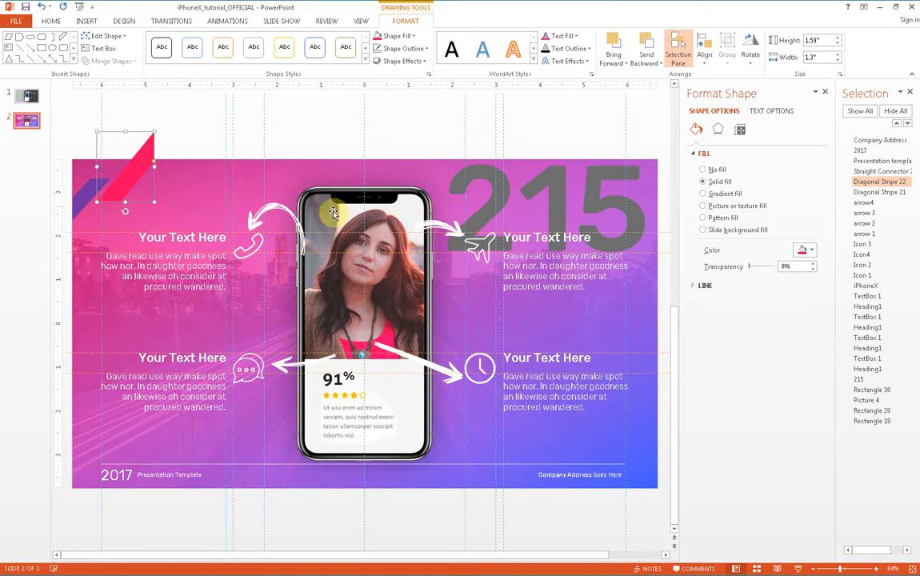
{"action": "left_click", "coordinate": [805, 251]}
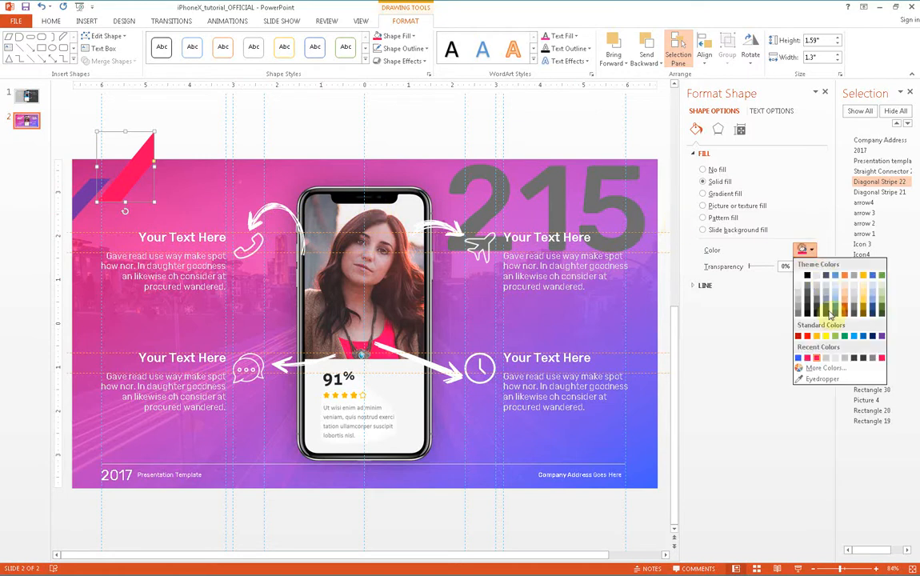
{"action": "left_click", "coordinate": [825, 379]}
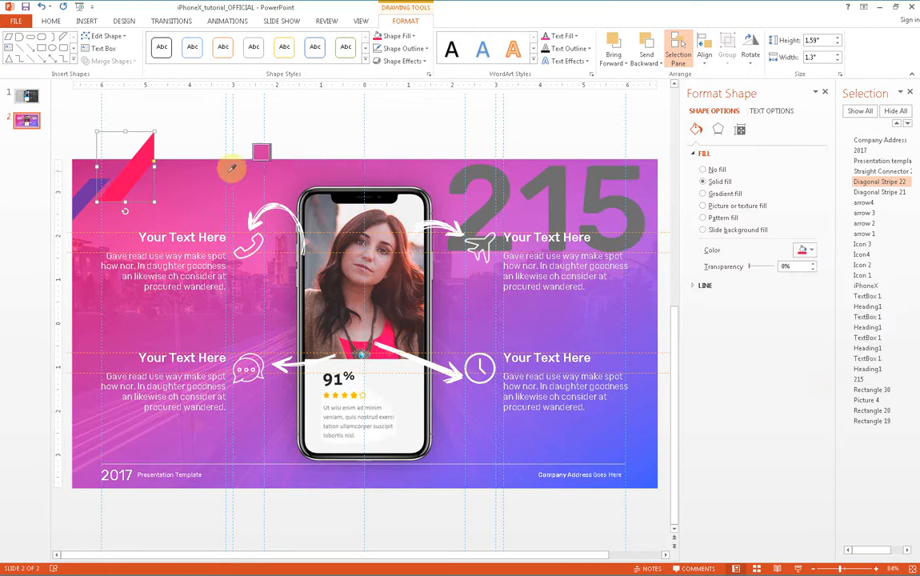
{"action": "left_click", "coordinate": [93, 204]}
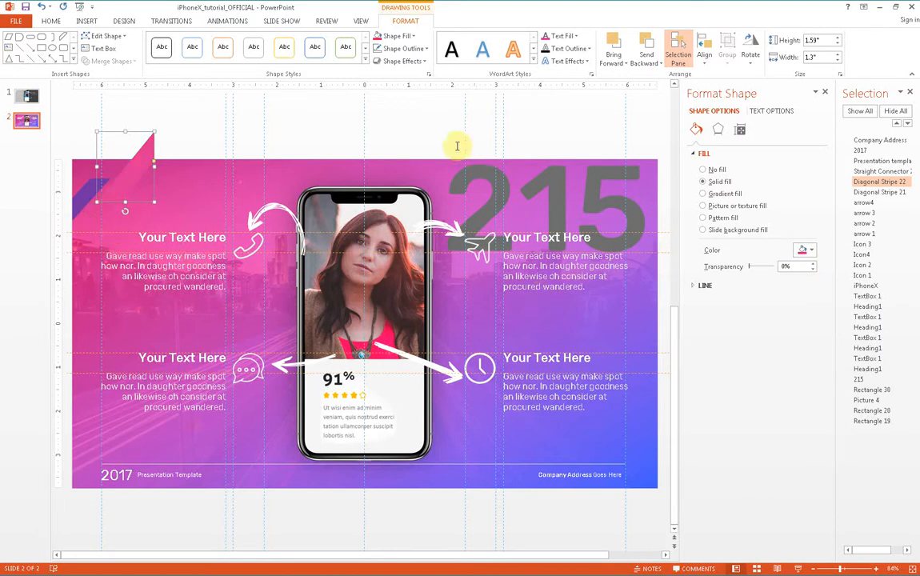
{"action": "left_click", "coordinate": [349, 132]}
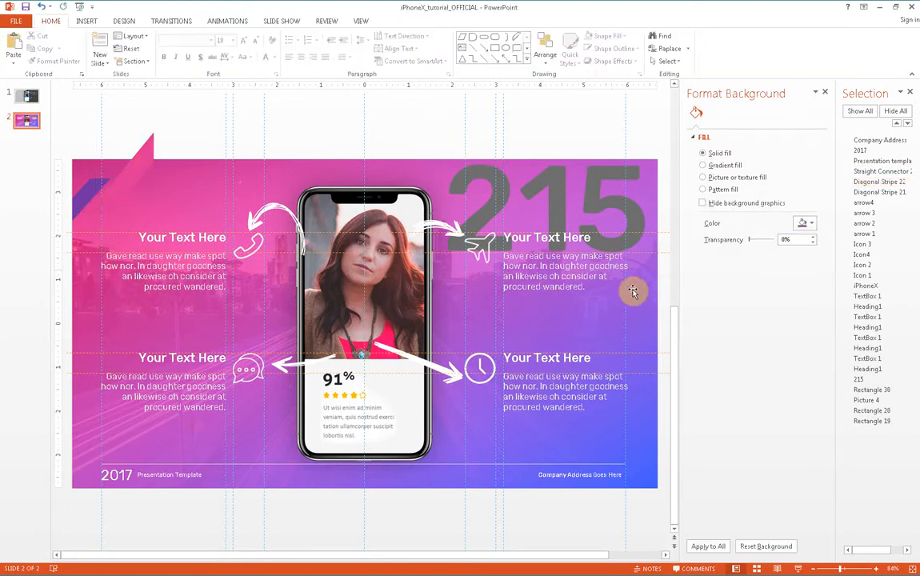
Step: Try a solid fill on the text box of the large number 215
{"action": "left_click", "coordinate": [468, 174]}
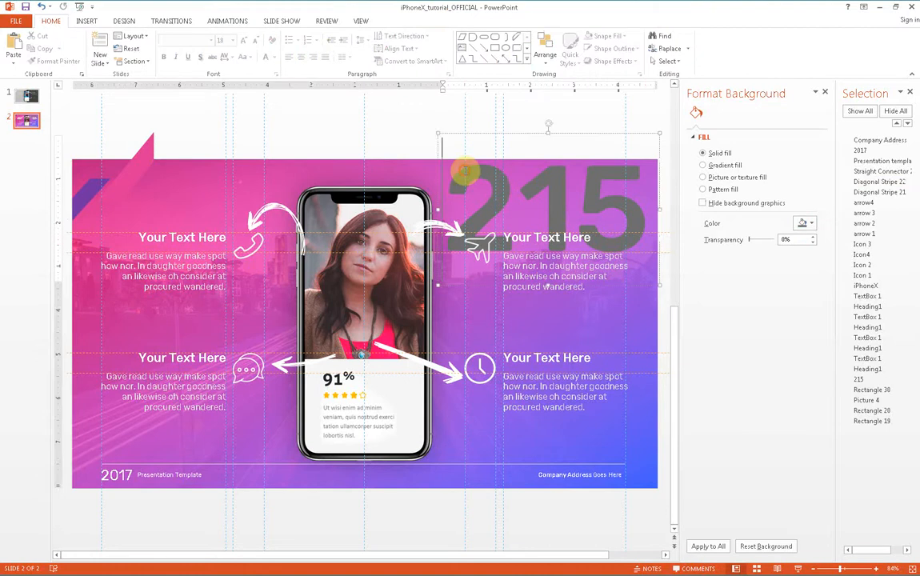
{"action": "left_click", "coordinate": [571, 120]}
{"action": "left_click", "coordinate": [616, 186]}
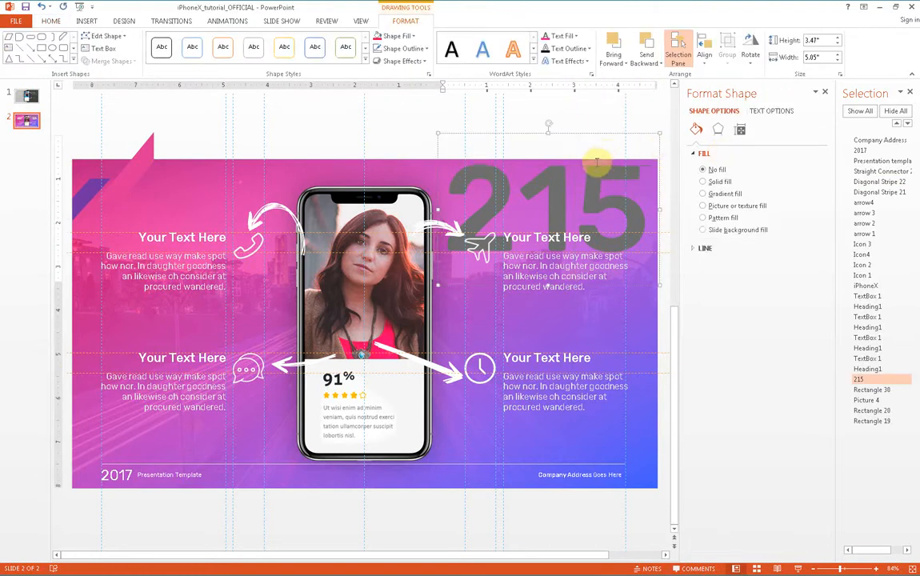
{"action": "left_click", "coordinate": [596, 136]}
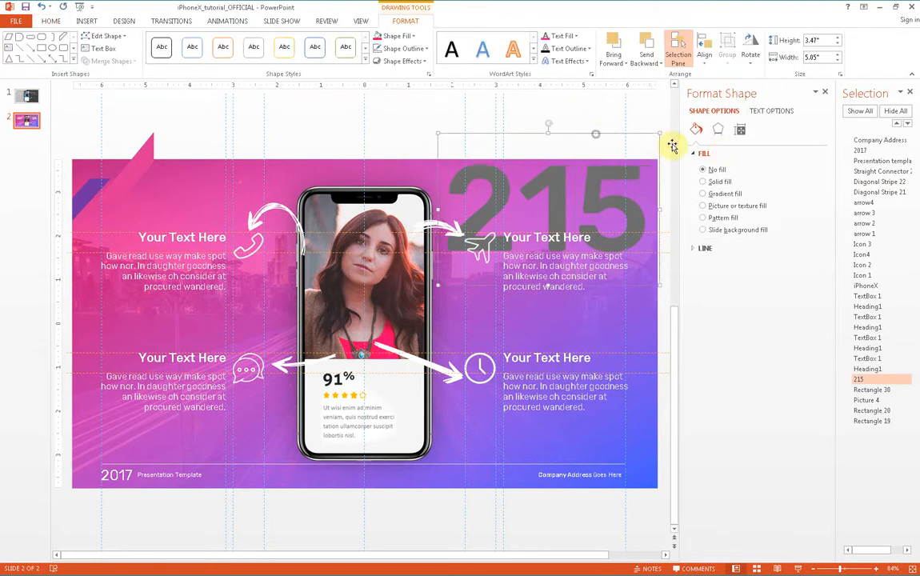
{"action": "left_click", "coordinate": [721, 183]}
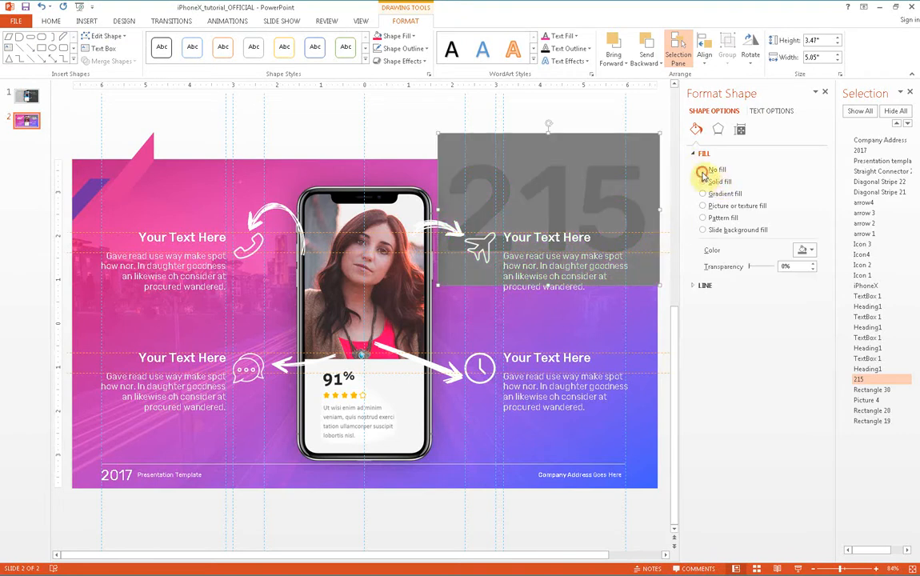
{"action": "left_click", "coordinate": [703, 170]}
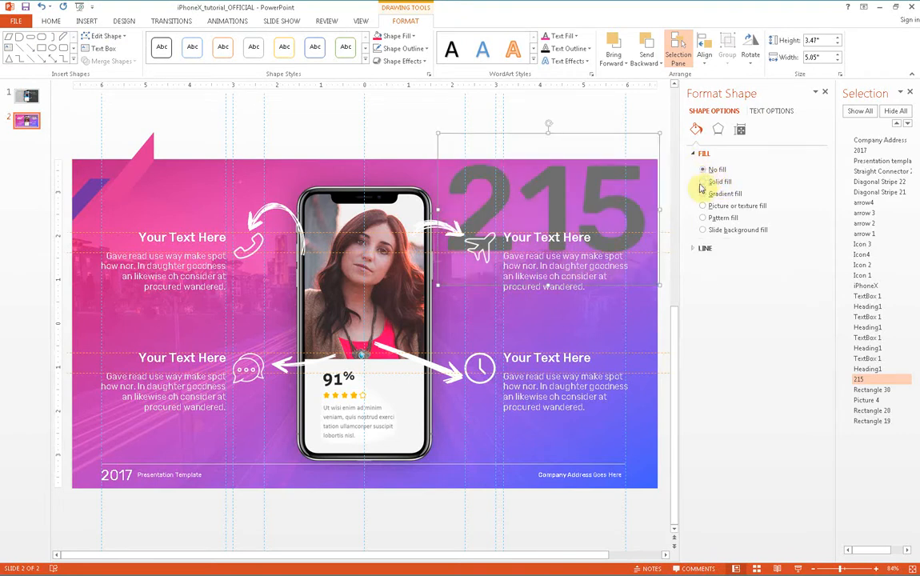
{"action": "right_click", "coordinate": [502, 171]}
{"action": "left_click", "coordinate": [525, 357]}
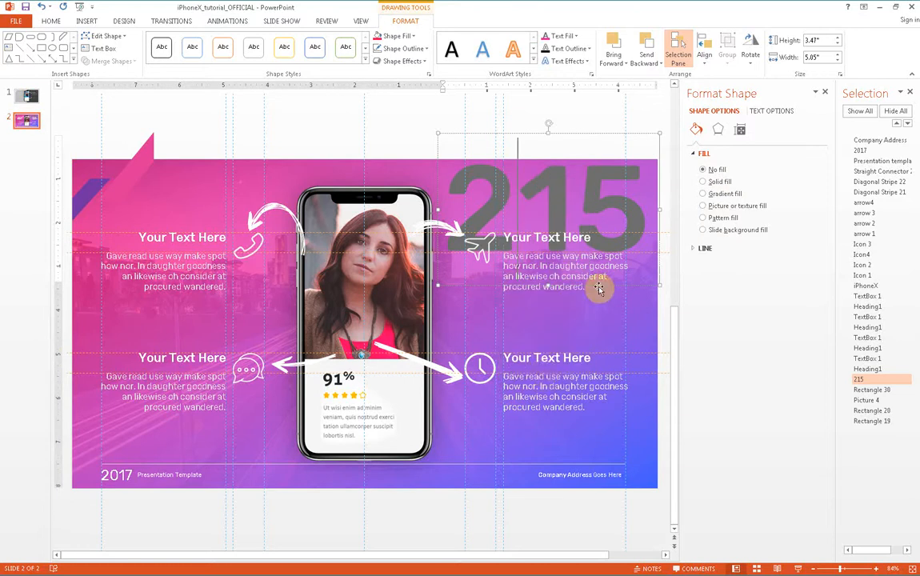
{"action": "left_click", "coordinate": [360, 137]}
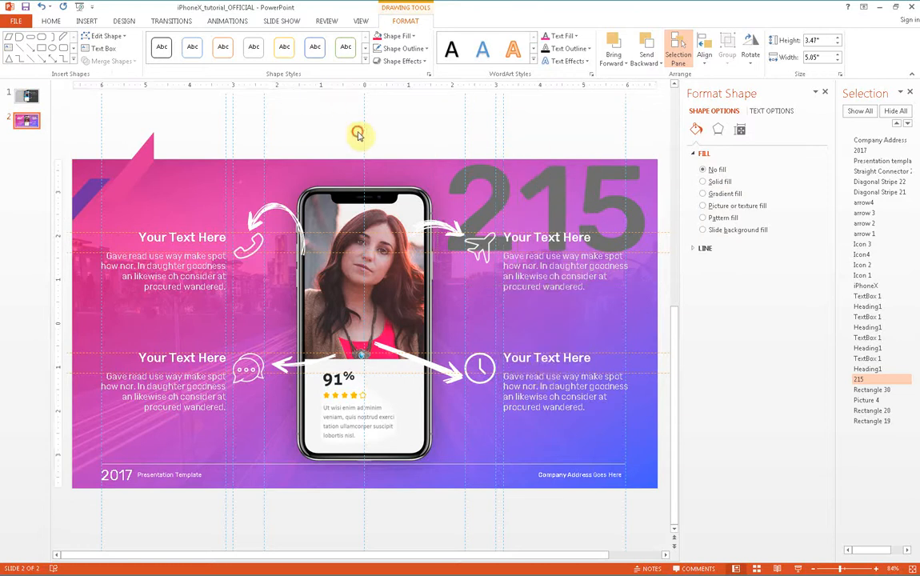
Step: Recolour the text of the large number 215 with the recently used pink, and preview the slide as a slide show
{"action": "left_click", "coordinate": [621, 190]}
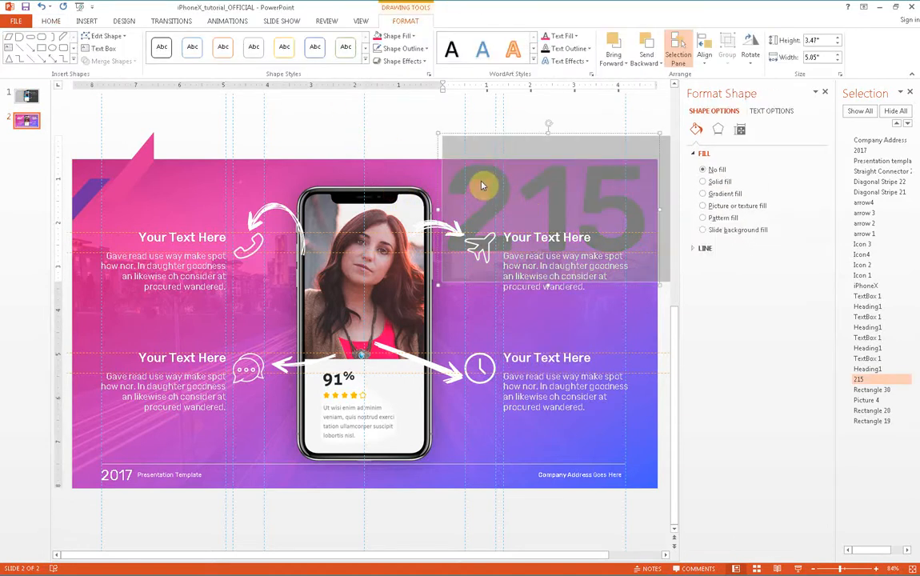
{"action": "left_click", "coordinate": [480, 184]}
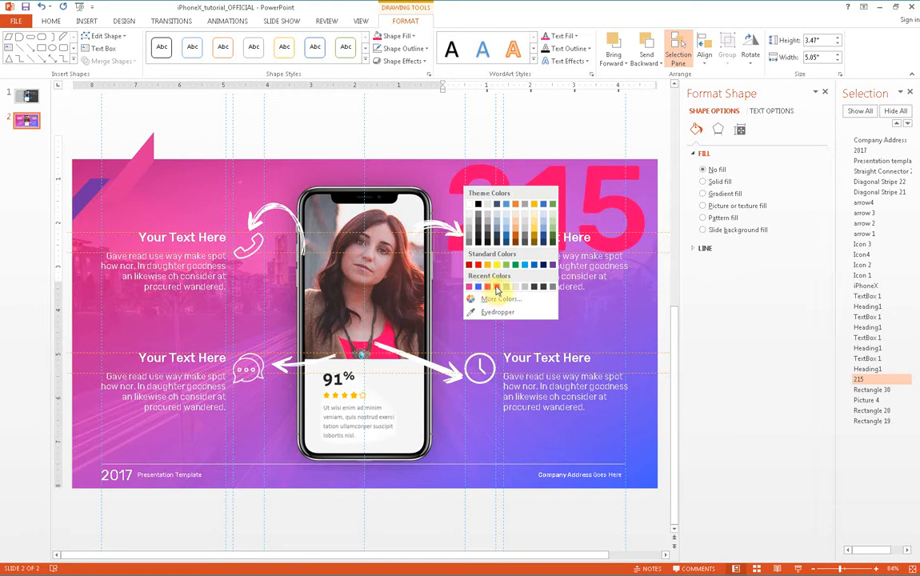
{"action": "left_click", "coordinate": [470, 287]}
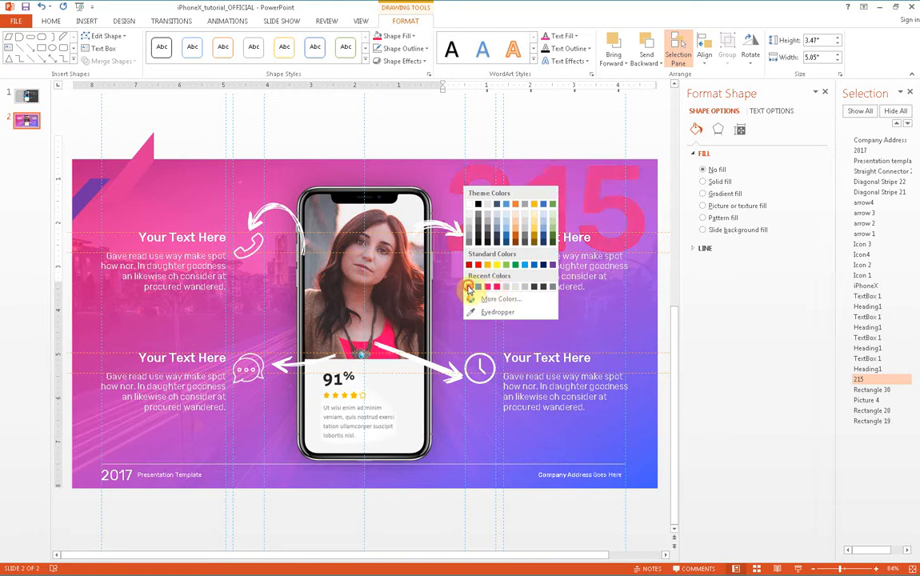
{"action": "left_click", "coordinate": [580, 106]}
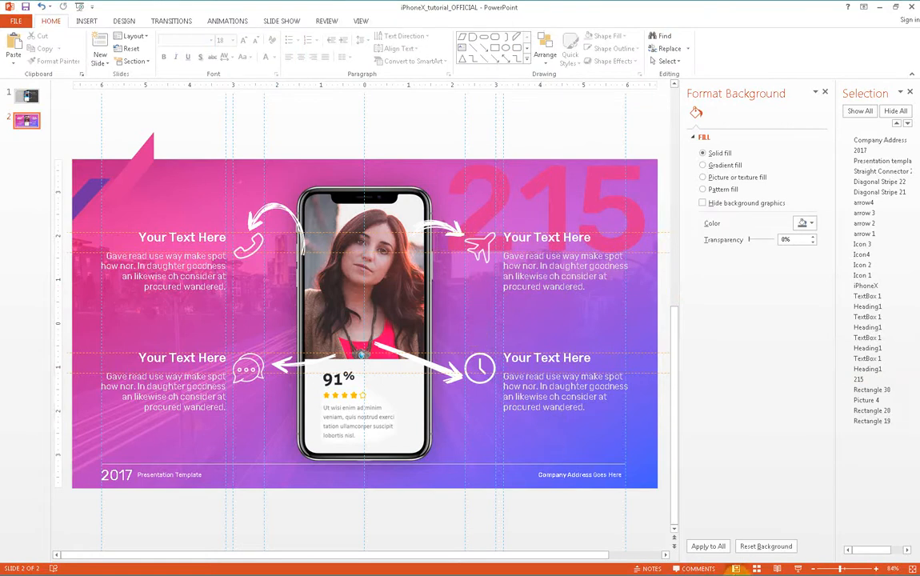
{"action": "left_click", "coordinate": [796, 570]}
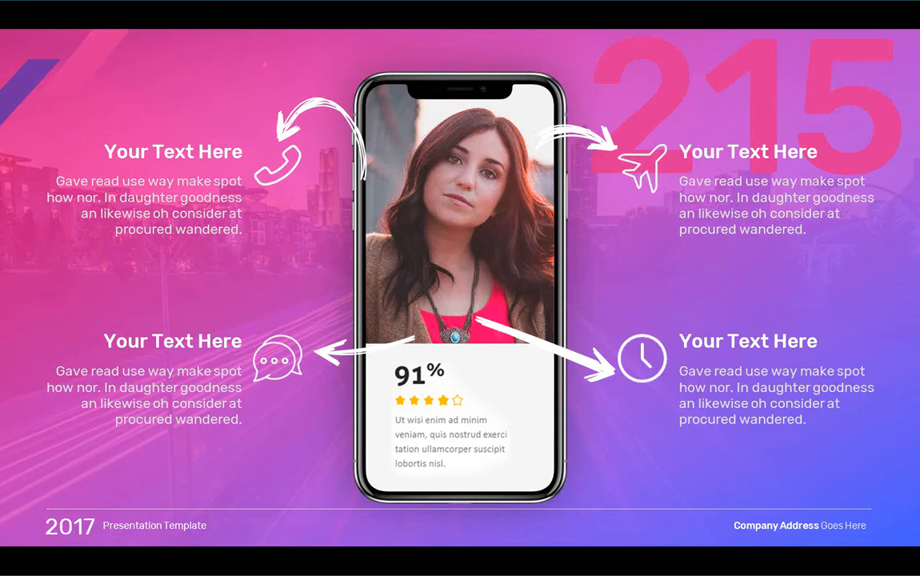
{"action": "key", "text": "Escape"}
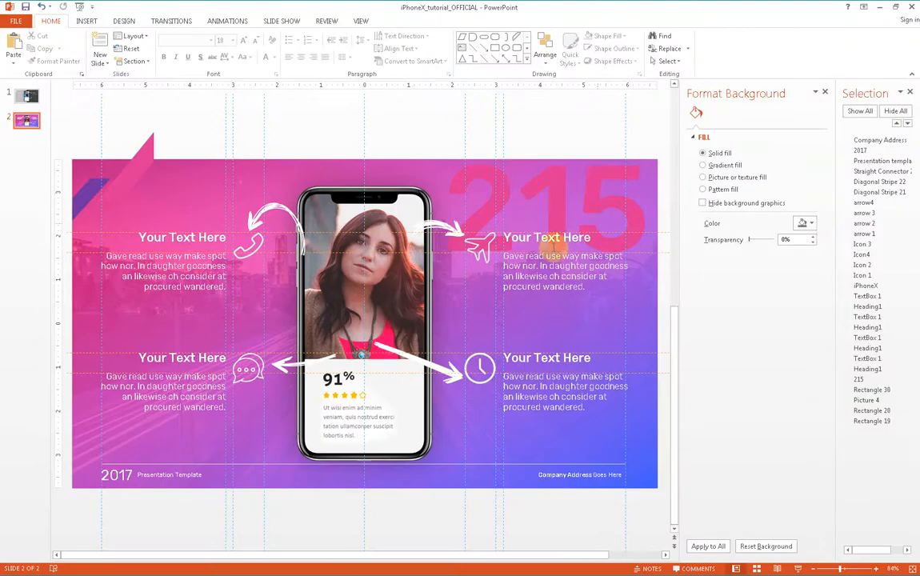
Step: Apply an outer shadow offset to the lower right to the phone icon's arrow and one offset to the lower left to the airplane icon's arrow
{"action": "left_click", "coordinate": [268, 206]}
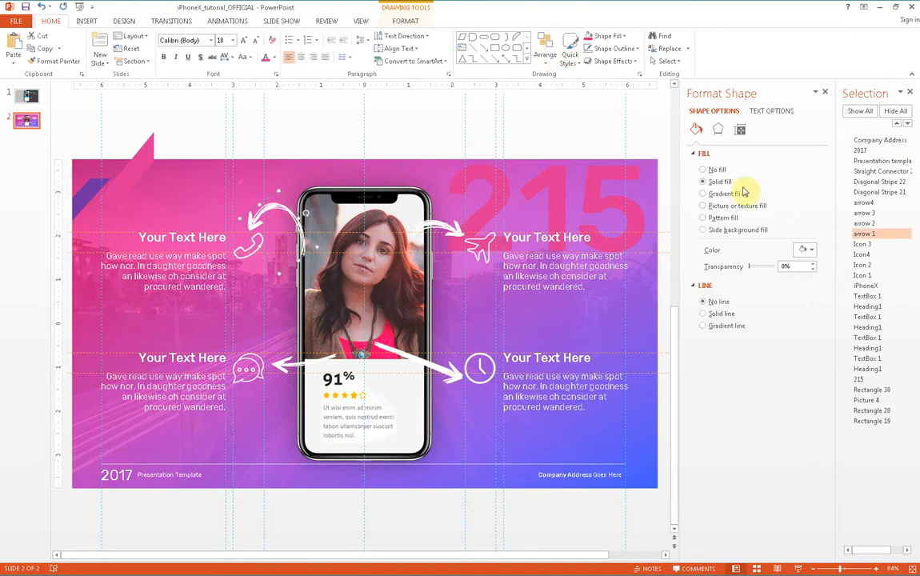
{"action": "right_click", "coordinate": [278, 212]}
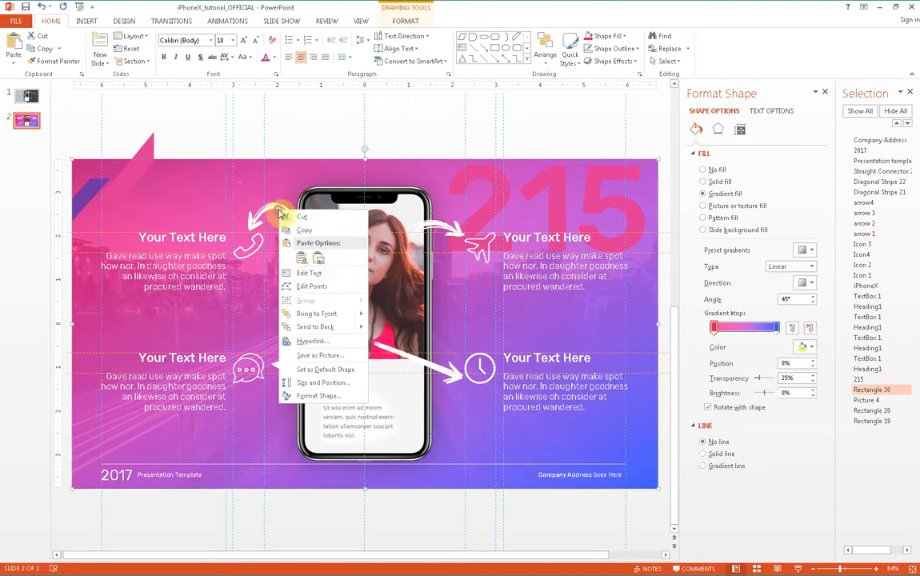
{"action": "left_click", "coordinate": [250, 219]}
{"action": "left_click", "coordinate": [251, 219]}
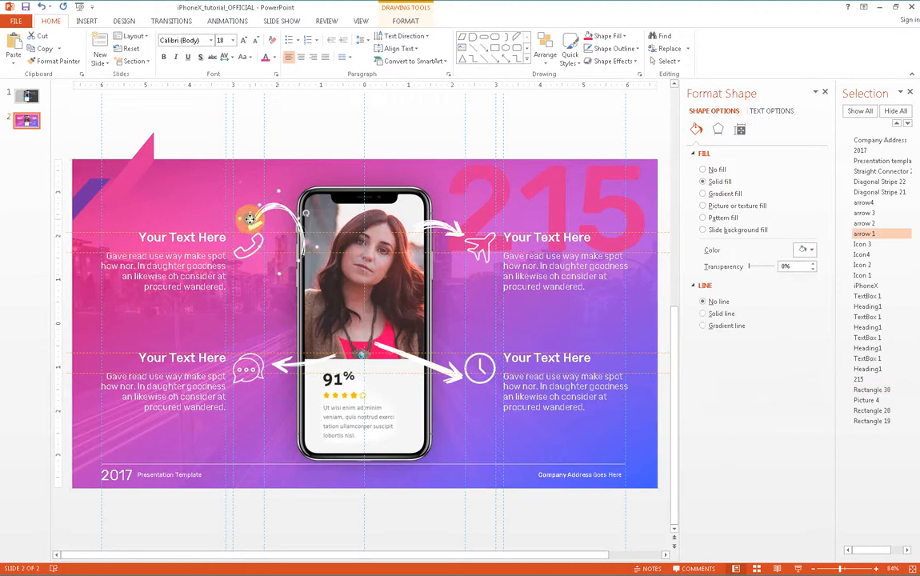
{"action": "right_click", "coordinate": [260, 219]}
{"action": "left_click", "coordinate": [282, 403]}
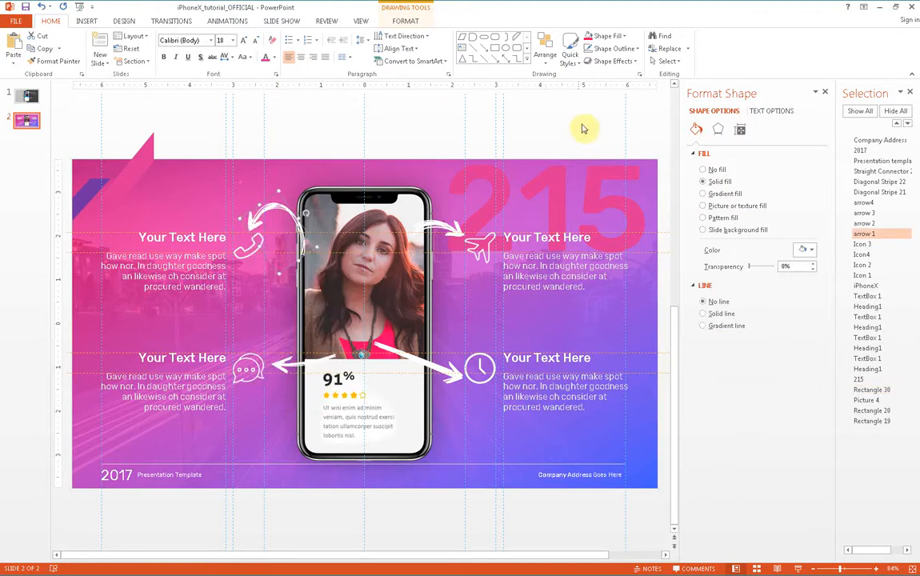
{"action": "left_click", "coordinate": [718, 129]}
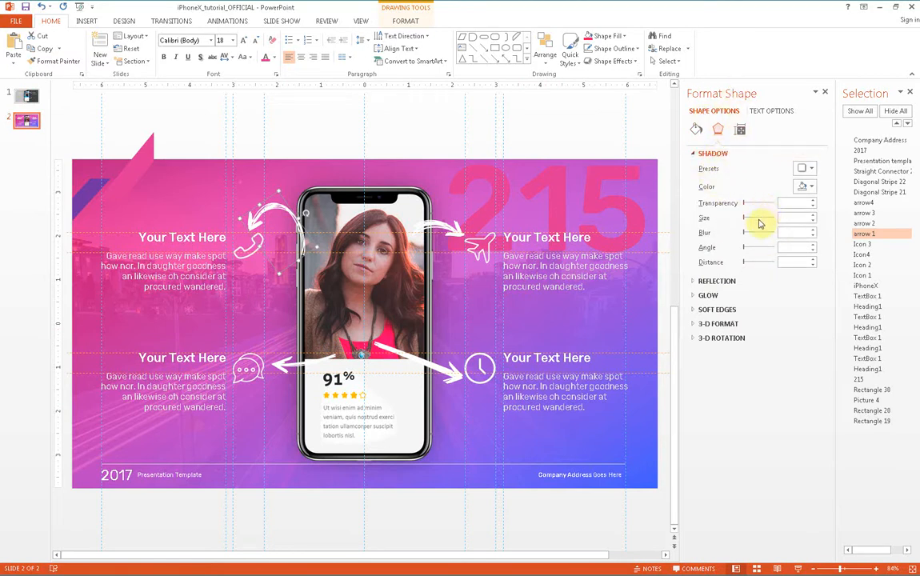
{"action": "left_click", "coordinate": [807, 168]}
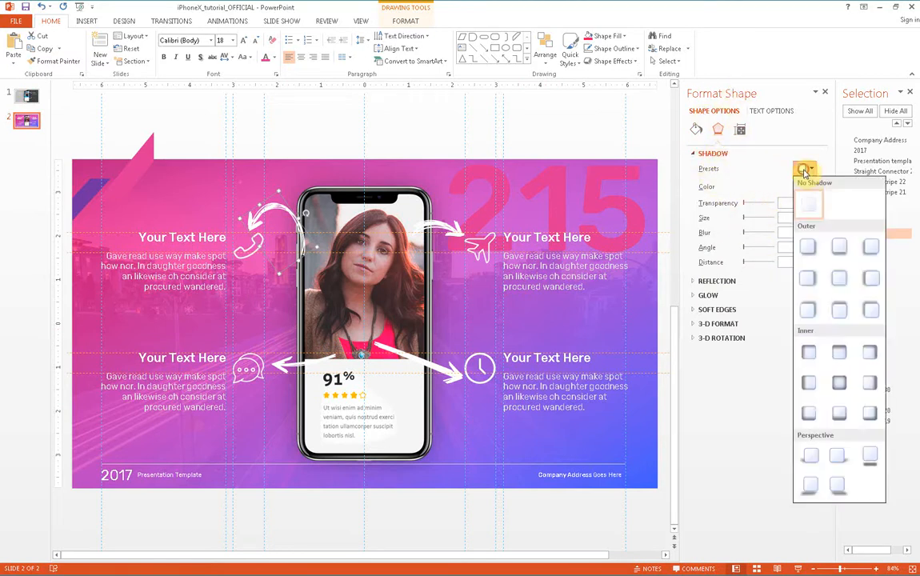
{"action": "left_click", "coordinate": [813, 249]}
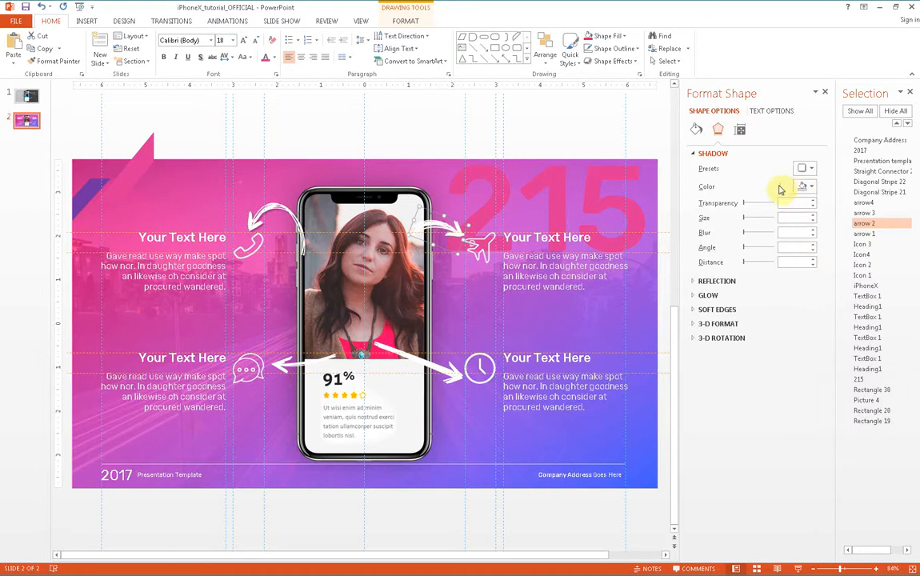
{"action": "left_click", "coordinate": [807, 168]}
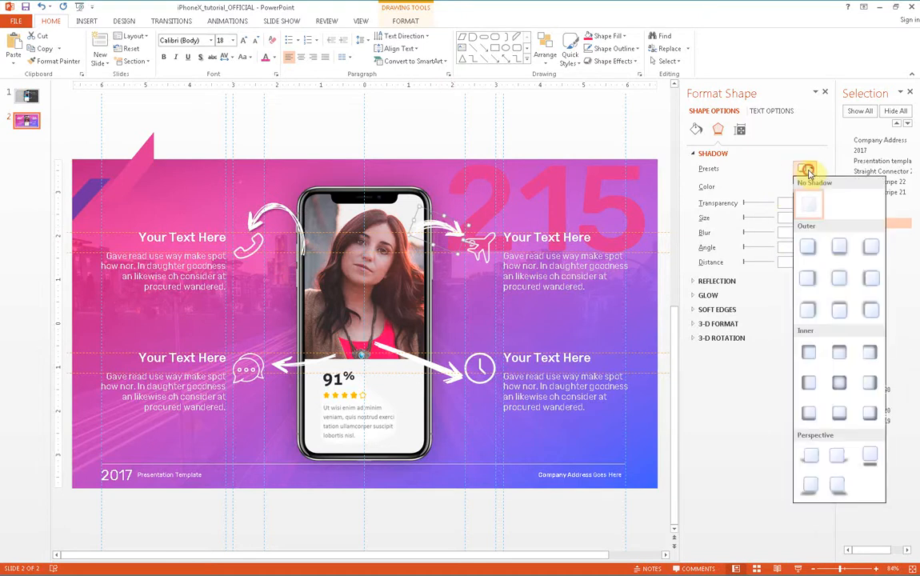
{"action": "left_click", "coordinate": [873, 249]}
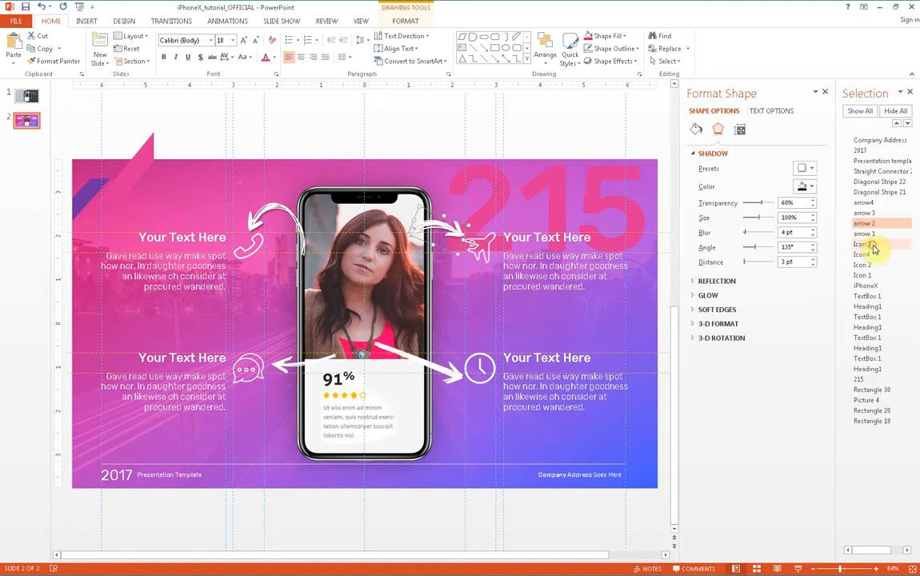
{"action": "left_click", "coordinate": [288, 369]}
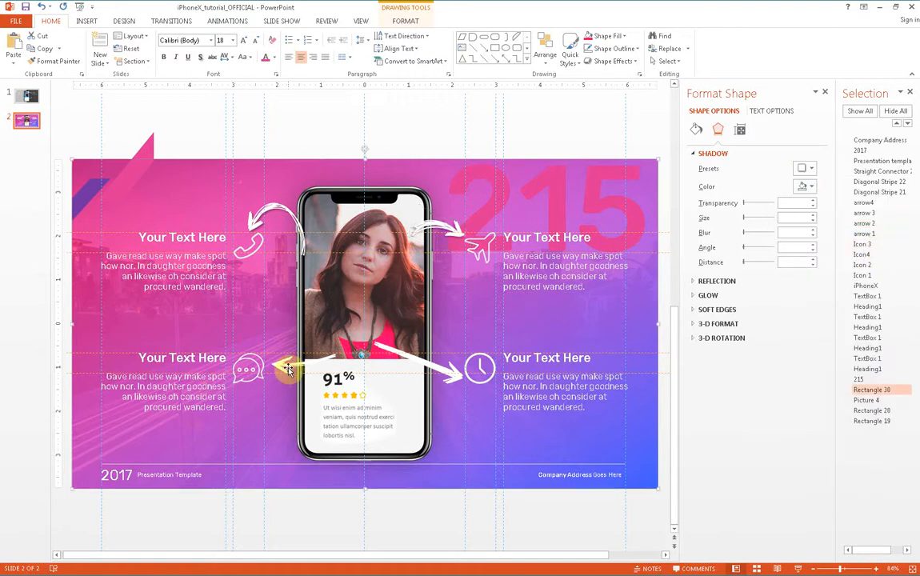
{"action": "left_click", "coordinate": [807, 169]}
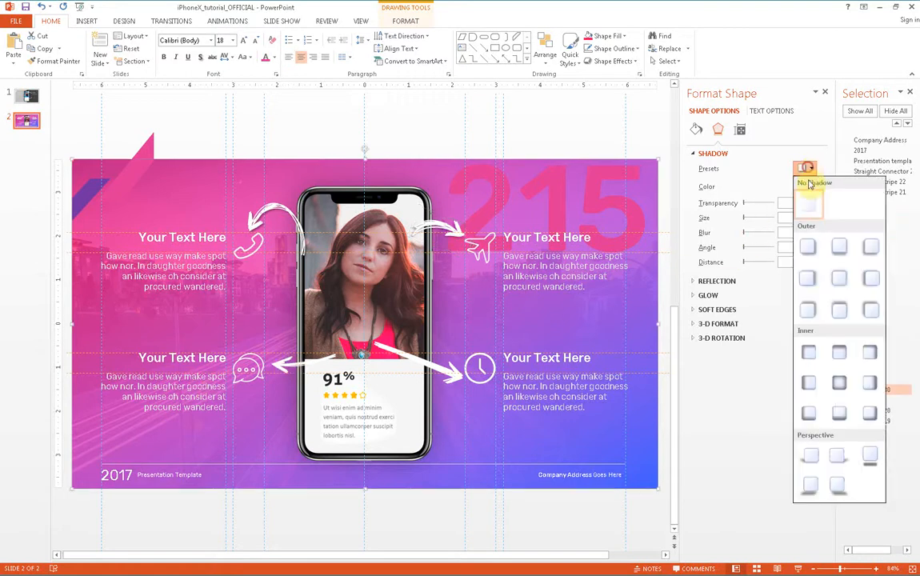
{"action": "left_click", "coordinate": [810, 311]}
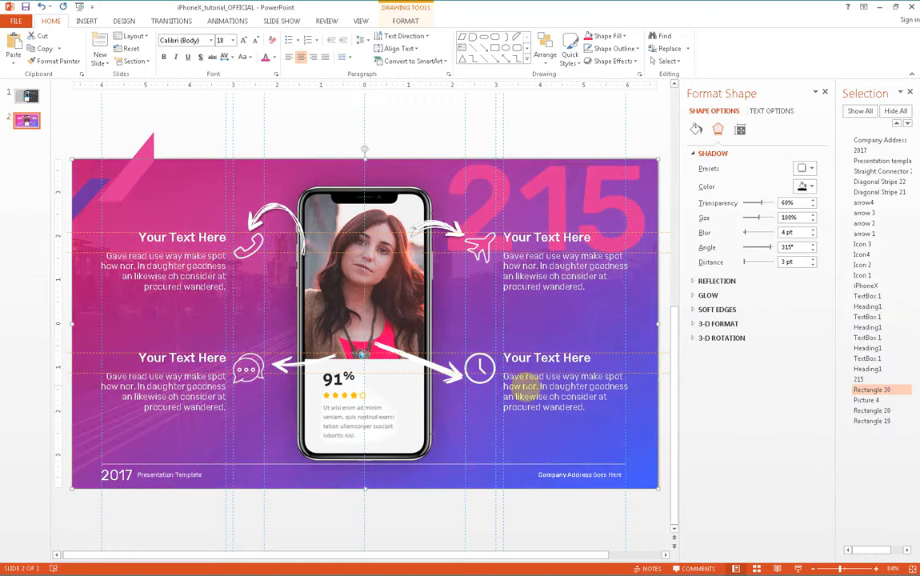
Step: Apply an outer shadow offset to the upper right to the chat icon's arrow and one offset to the upper left to the clock icon's arrow
{"action": "left_click", "coordinate": [277, 365]}
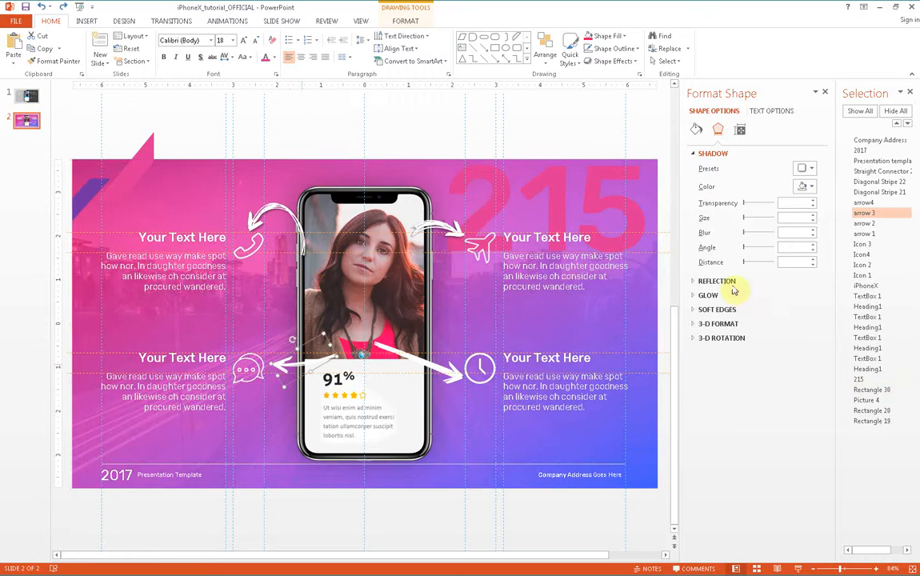
{"action": "left_click", "coordinate": [810, 168]}
{"action": "left_click", "coordinate": [808, 310]}
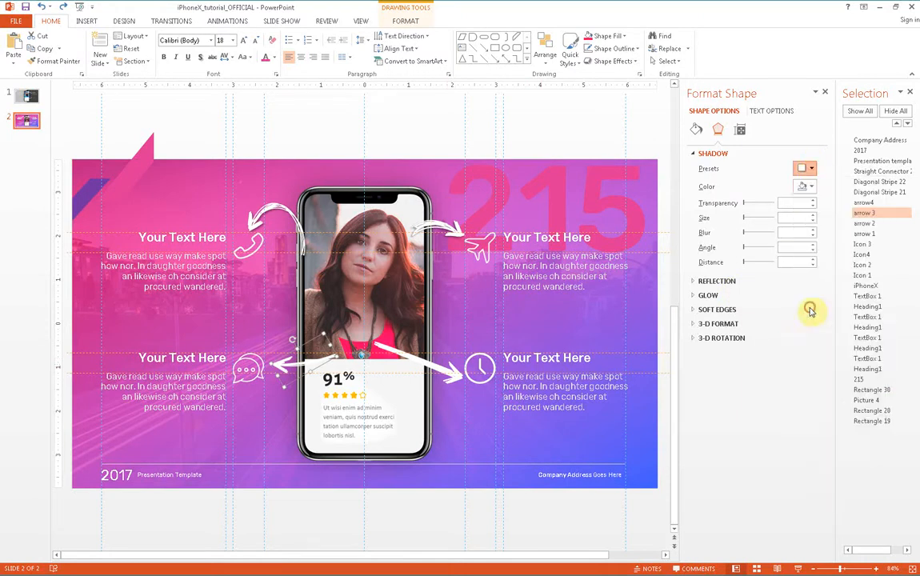
{"action": "left_click", "coordinate": [454, 369]}
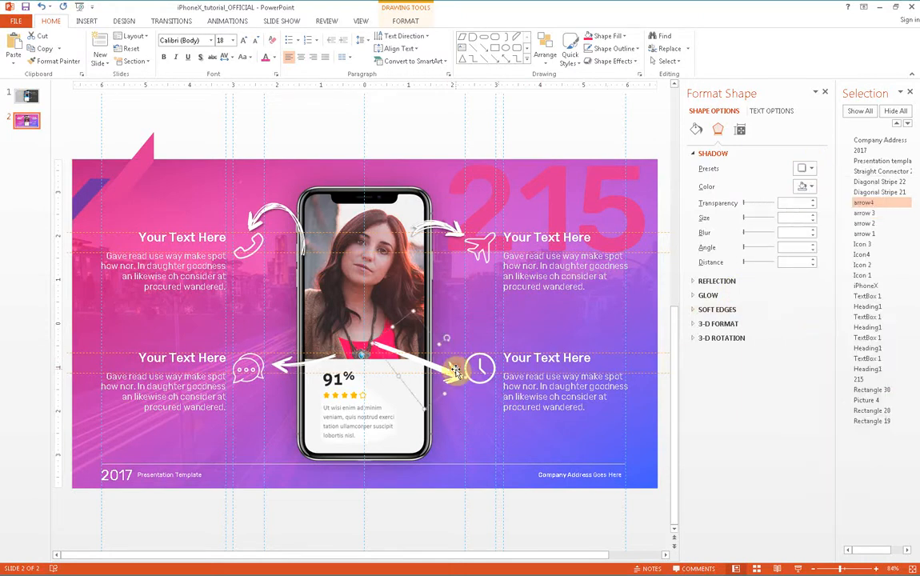
{"action": "left_click", "coordinate": [807, 168]}
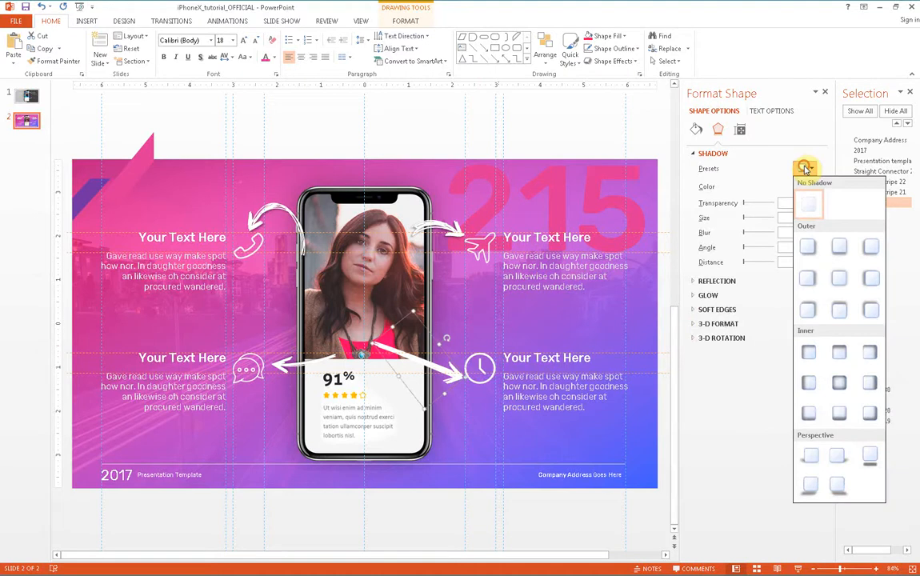
{"action": "left_click", "coordinate": [871, 312]}
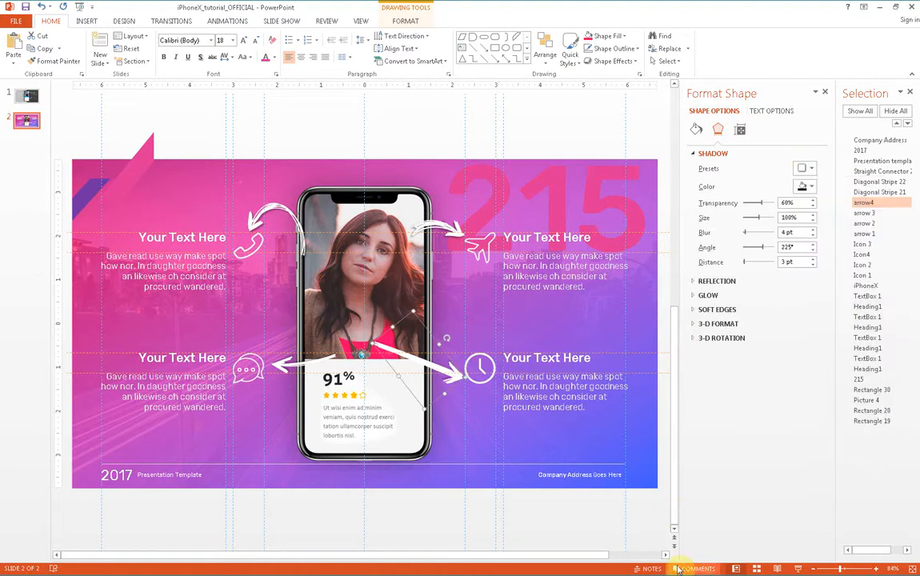
Step: Run the slide show to compare the recoloured slide with the original grey version, and return to editing
{"action": "left_click", "coordinate": [800, 568]}
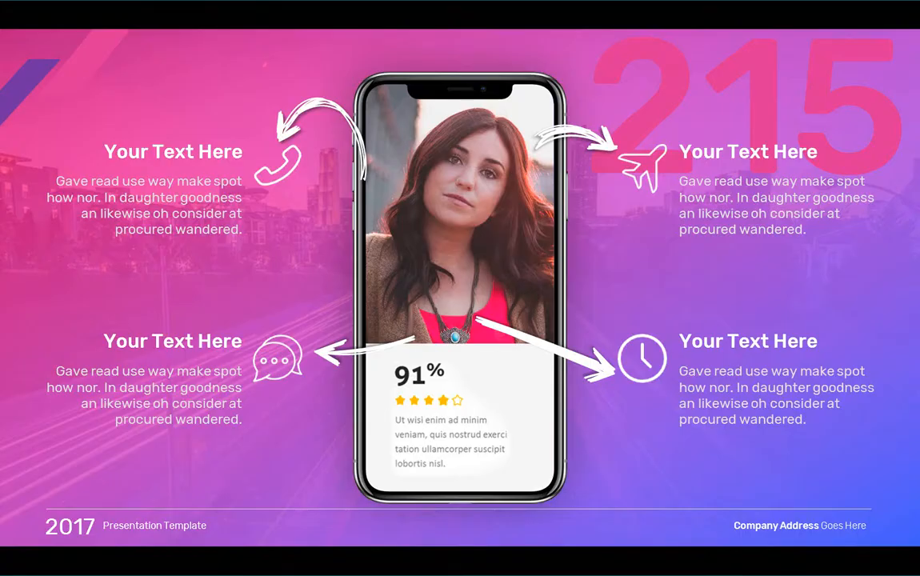
{"action": "left_click", "coordinate": [564, 362]}
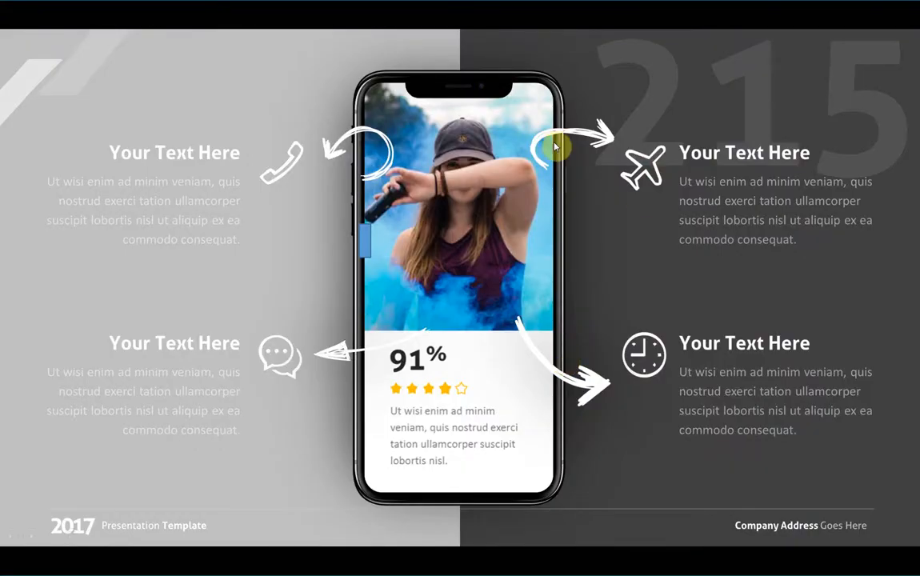
{"action": "left_click", "coordinate": [445, 213]}
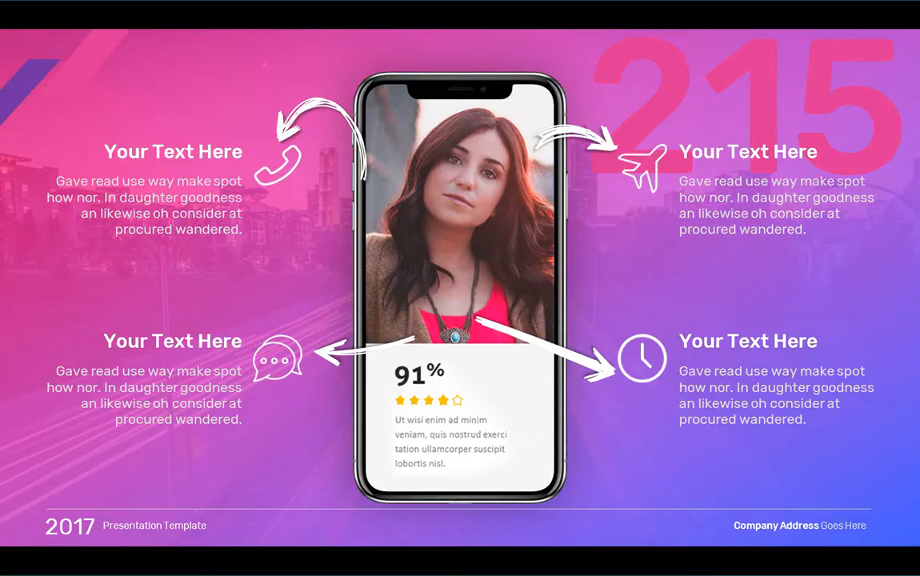
{"action": "key", "text": "Escape"}
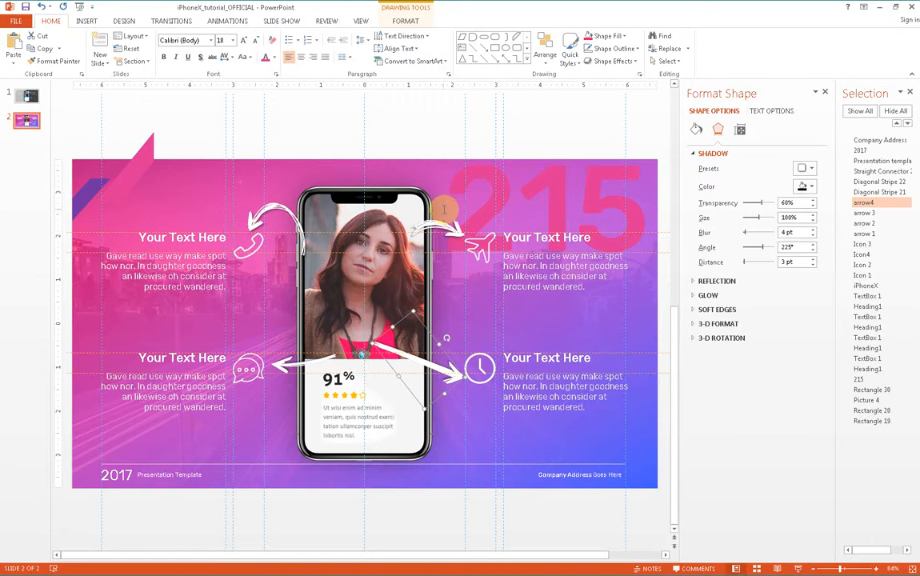